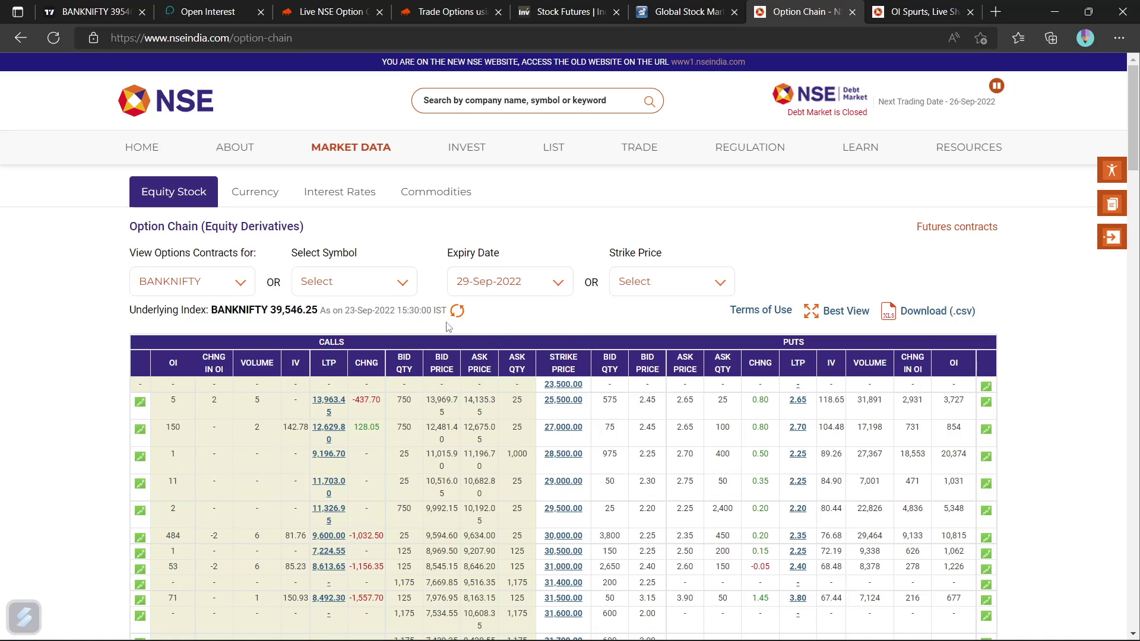
Refresh the BANKNIFTY option chain for the 29-Sep-2022 expiry and look through its strike prices.
left_click(456, 310)
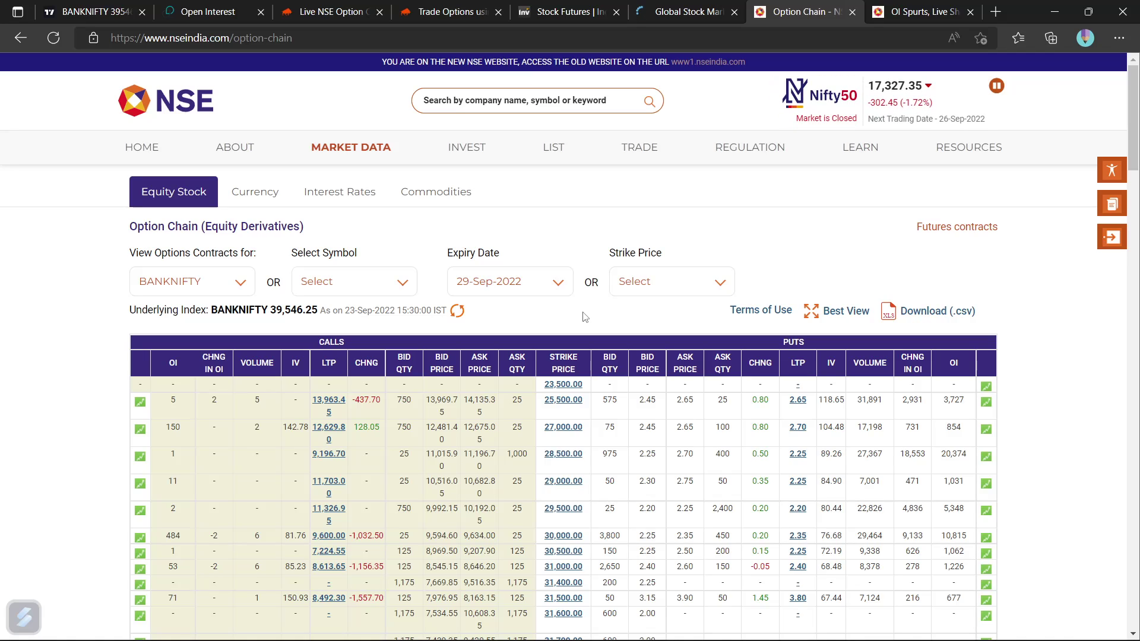
scroll(898, 427, "down", 5)
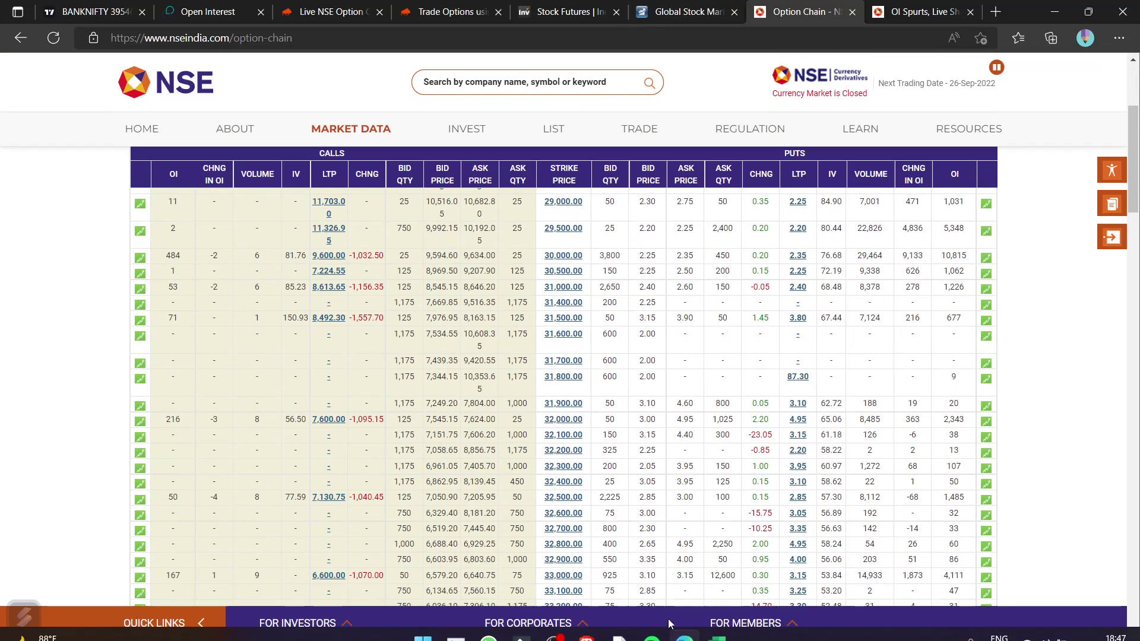
Switch to the Excel workbook and enter the headings "call" in A2 and "put" in B2 of Sheet8.
left_click(720, 628)
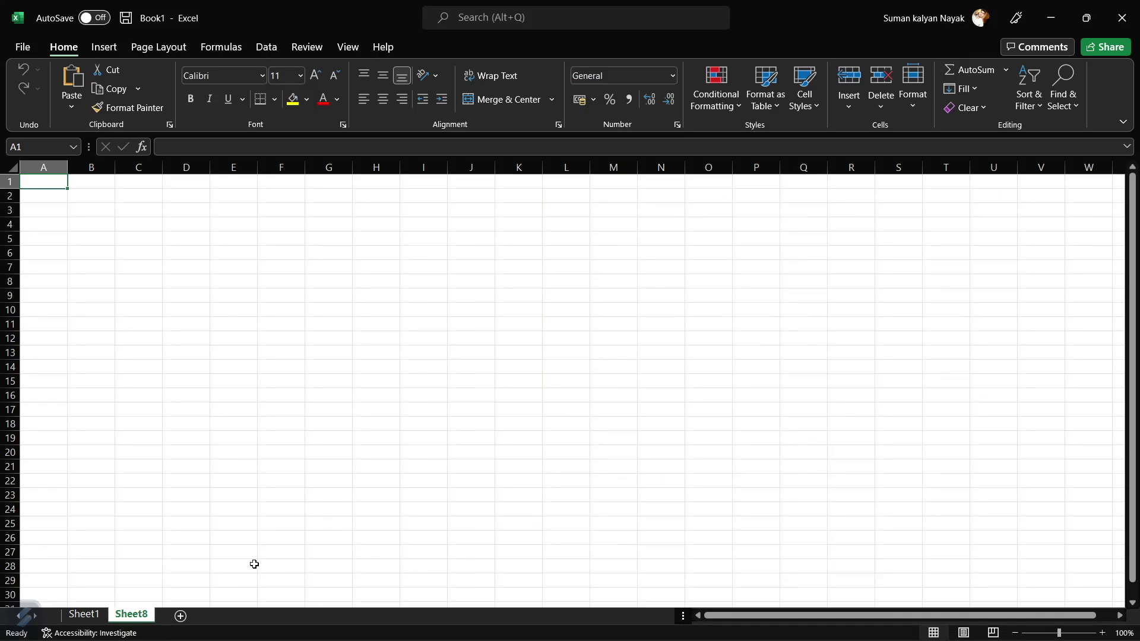
left_click(44, 199)
double_click(44, 199)
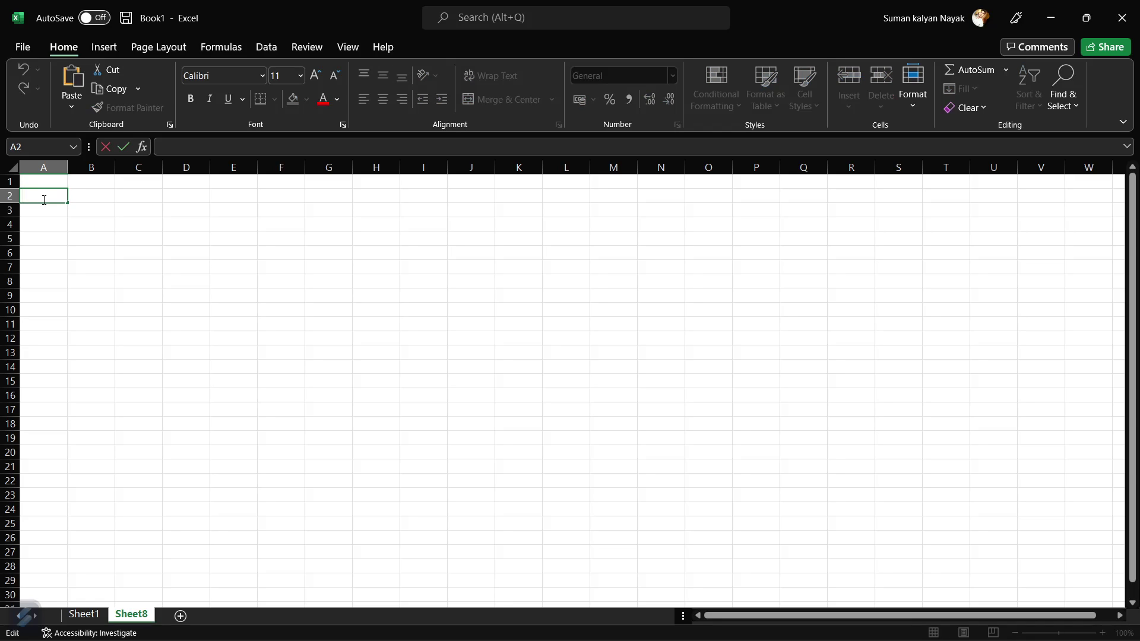
type("call")
left_click(101, 197)
type("p")
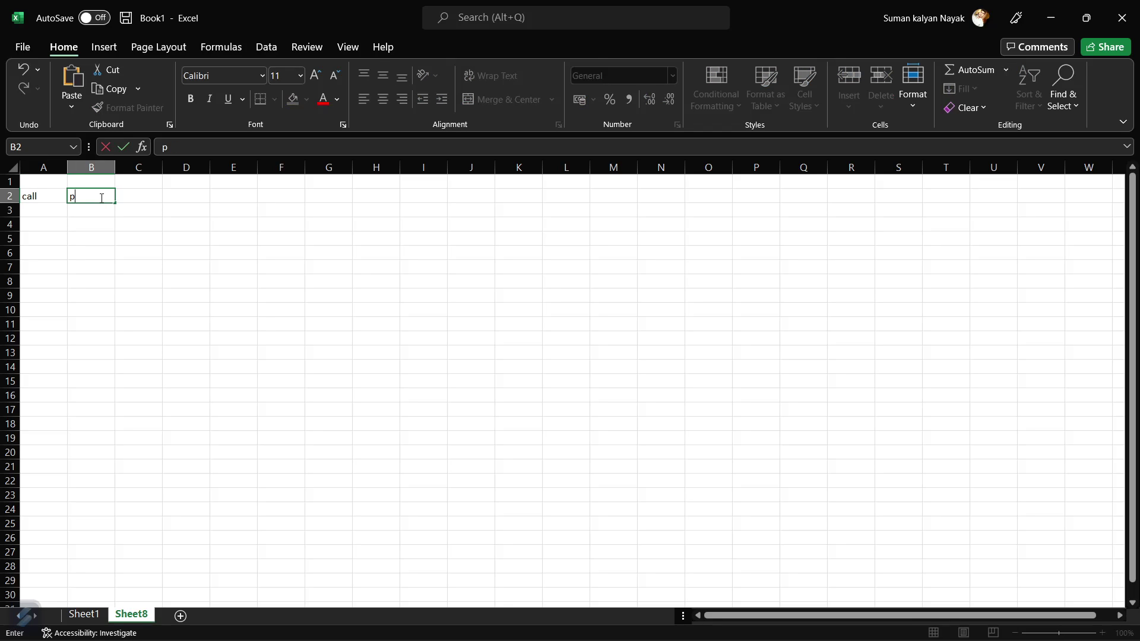
type("ut")
Enter the labels "put total" in C4, "call total" in C5 and "pcr" in F5.
left_click(155, 228)
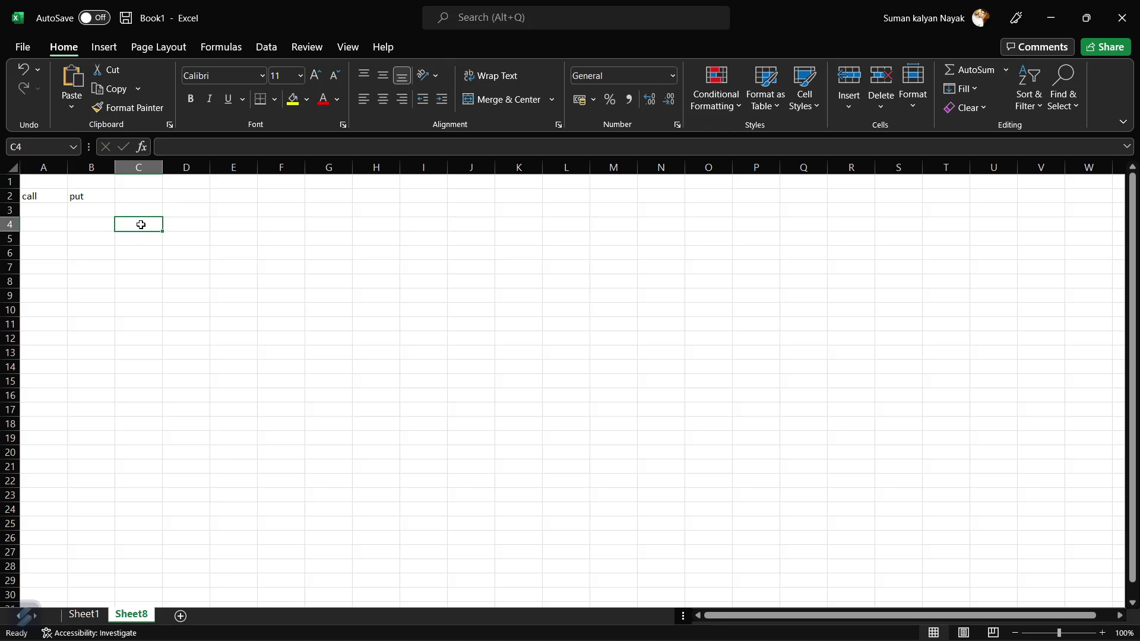
type("pu")
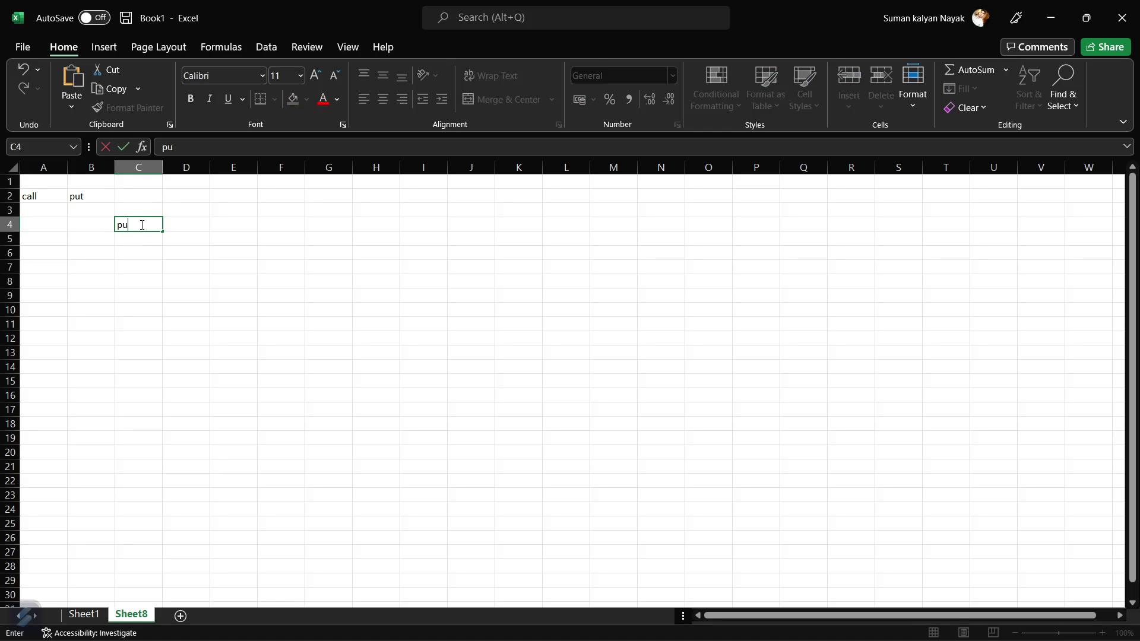
type("t total")
key("Return")
type("ca")
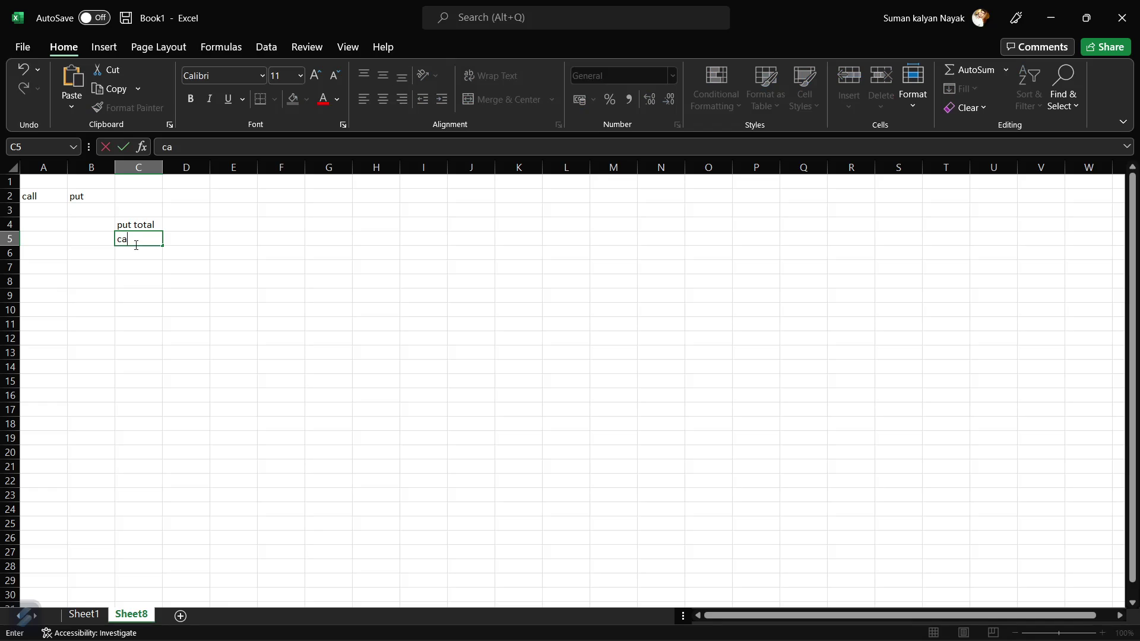
type("ll total")
left_click(281, 238)
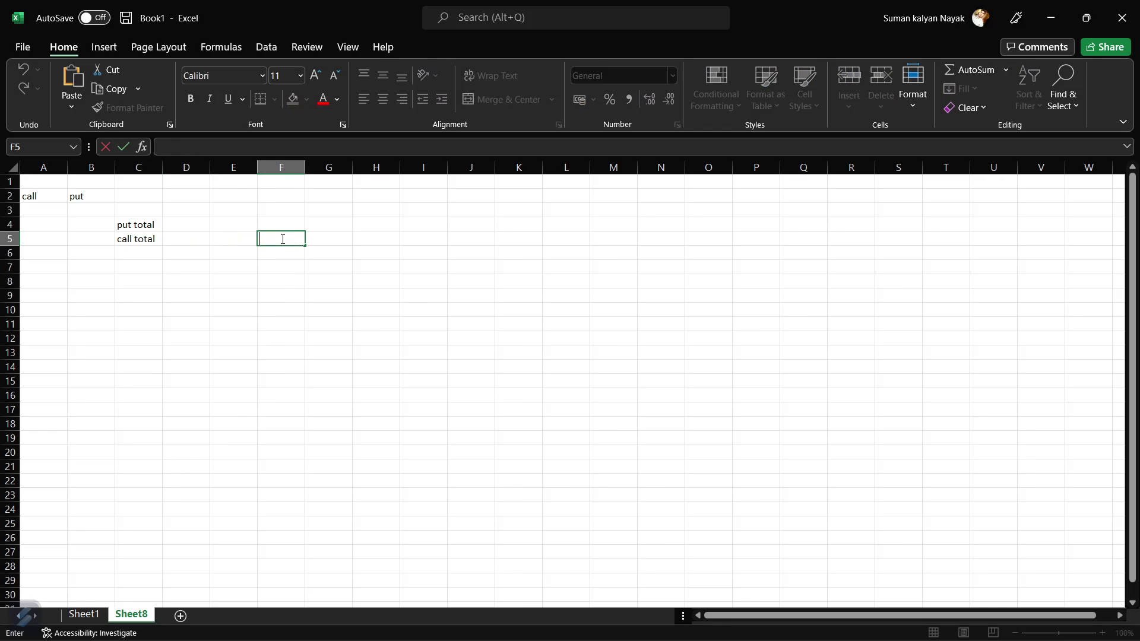
type("pcr")
Set the font size of column B to 22 and centre its contents horizontally.
left_click(92, 167)
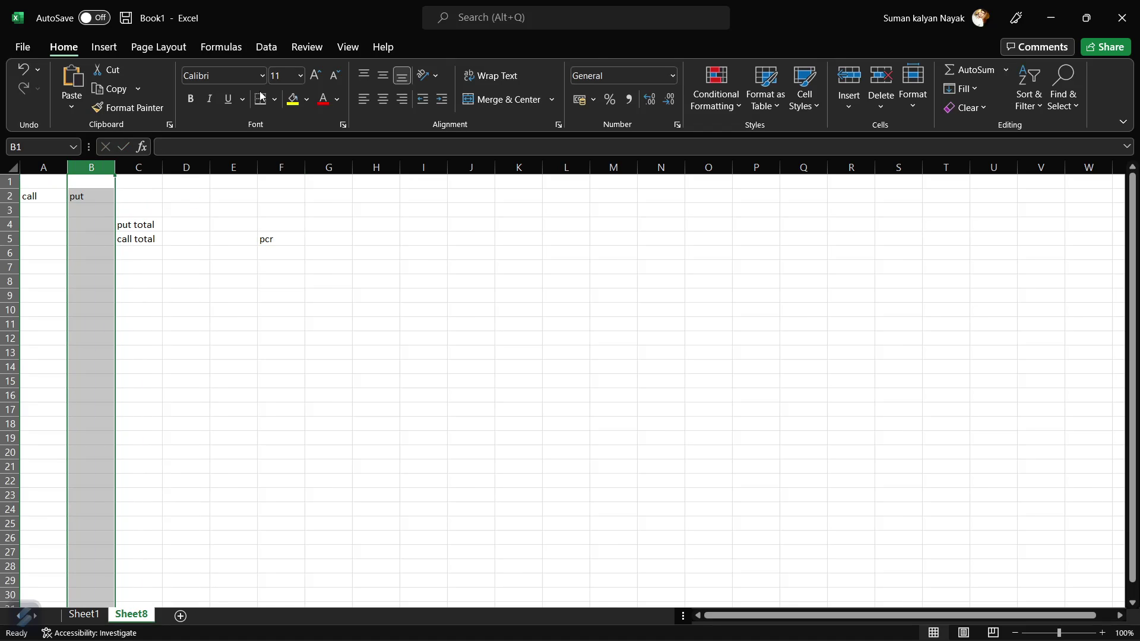
left_click(301, 76)
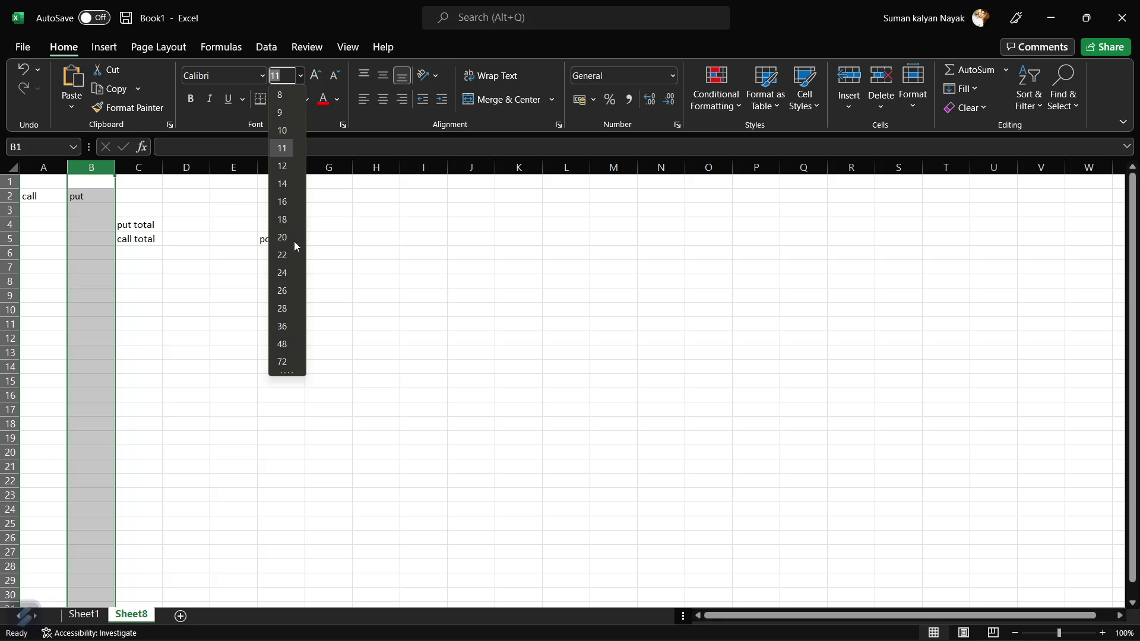
left_click(283, 266)
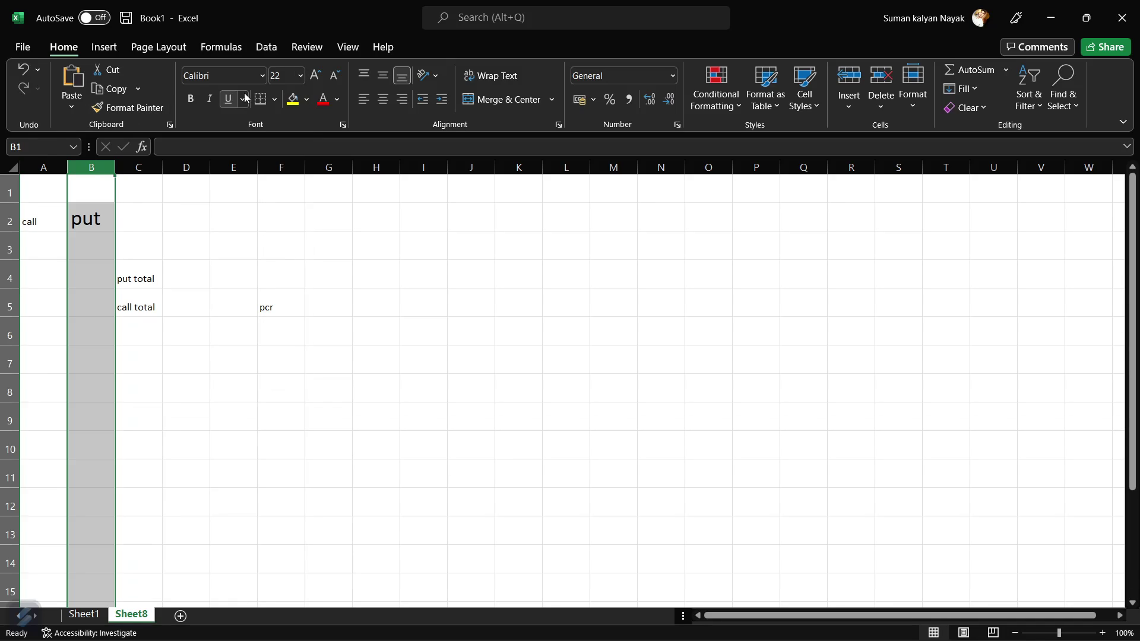
left_click(383, 99)
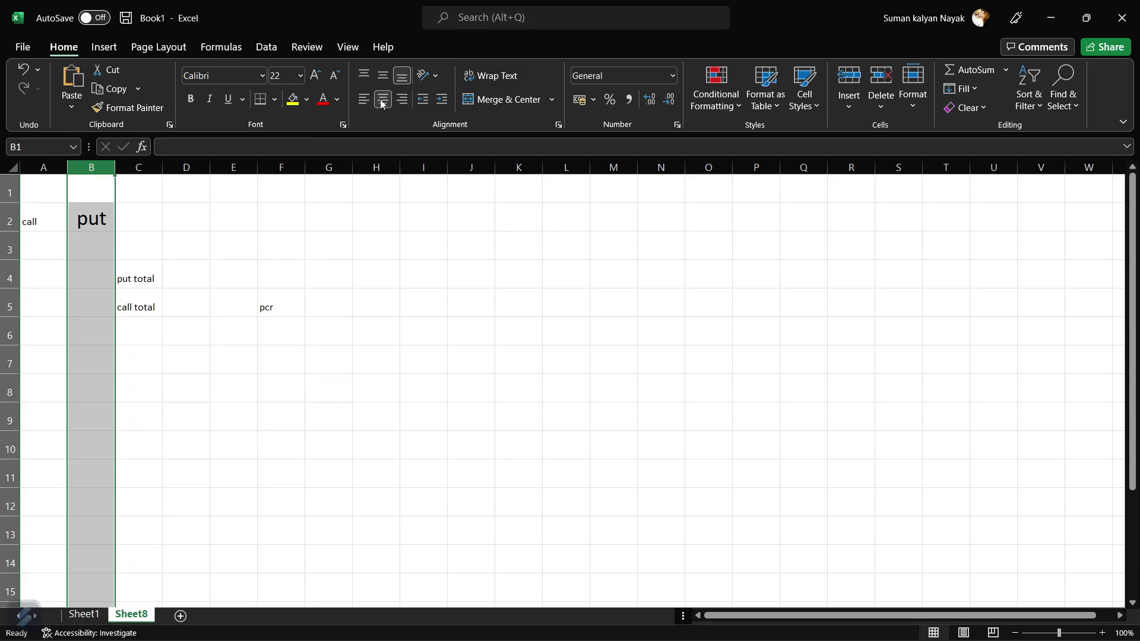
Set the font size of column A to 20.
left_click(52, 165)
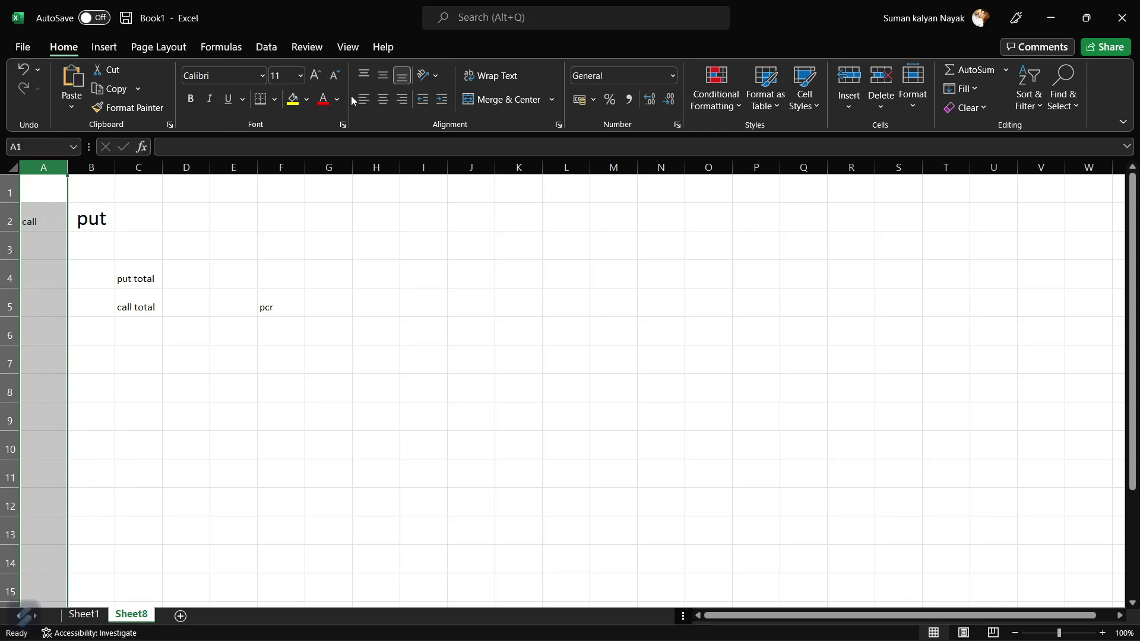
left_click(301, 76)
left_click(280, 233)
Set the font size of column C to 20 and widen the column to fit its total labels.
left_click(139, 169)
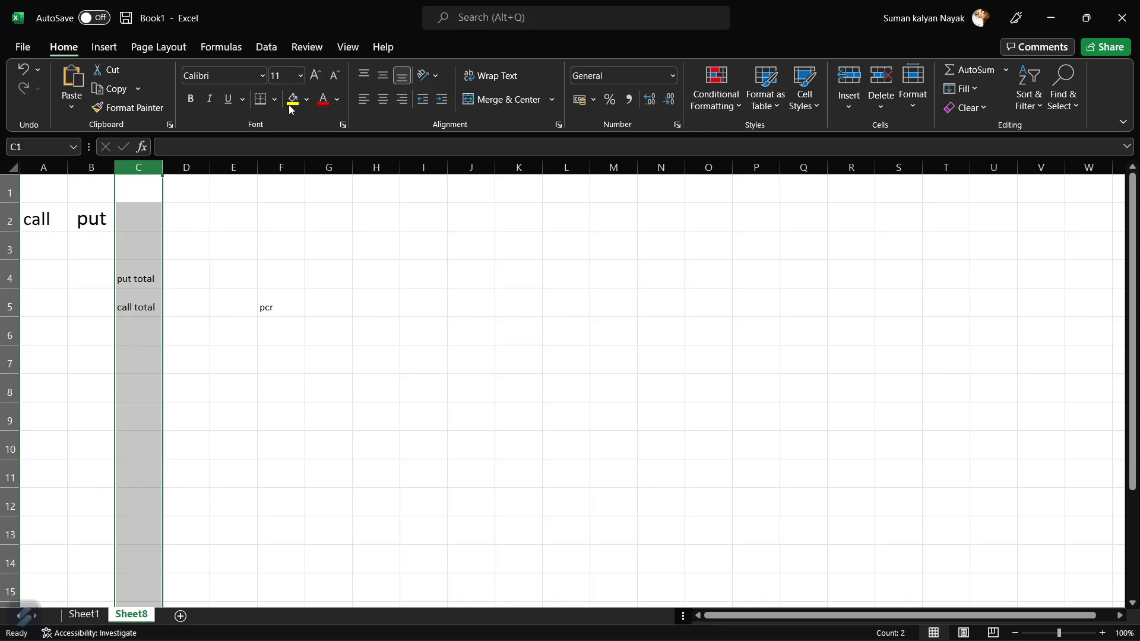
left_click(300, 75)
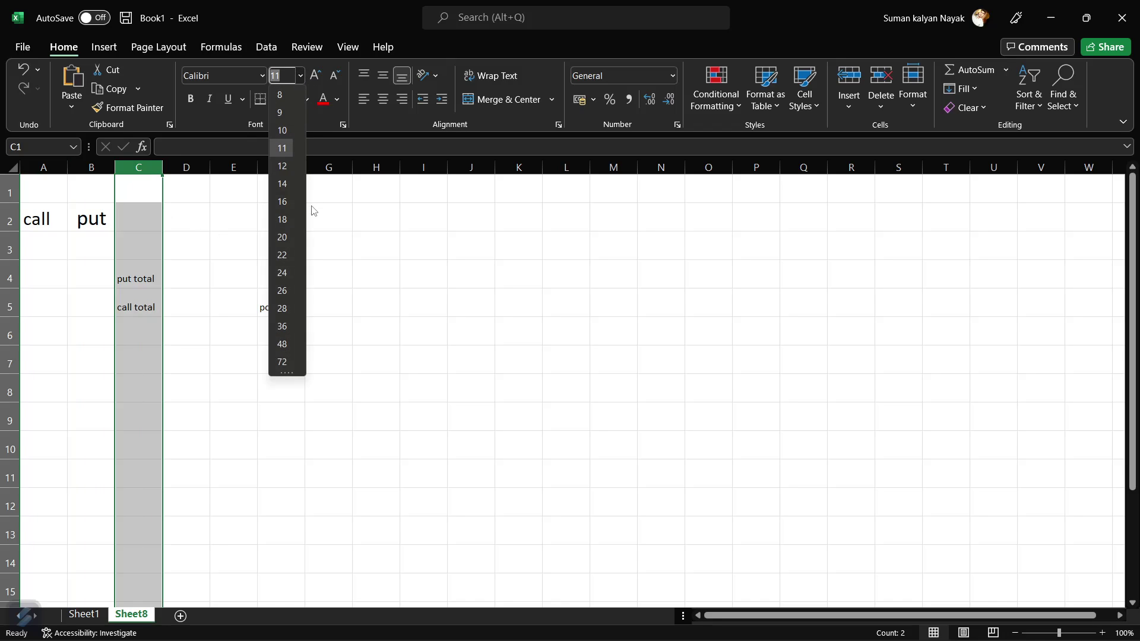
left_click(283, 237)
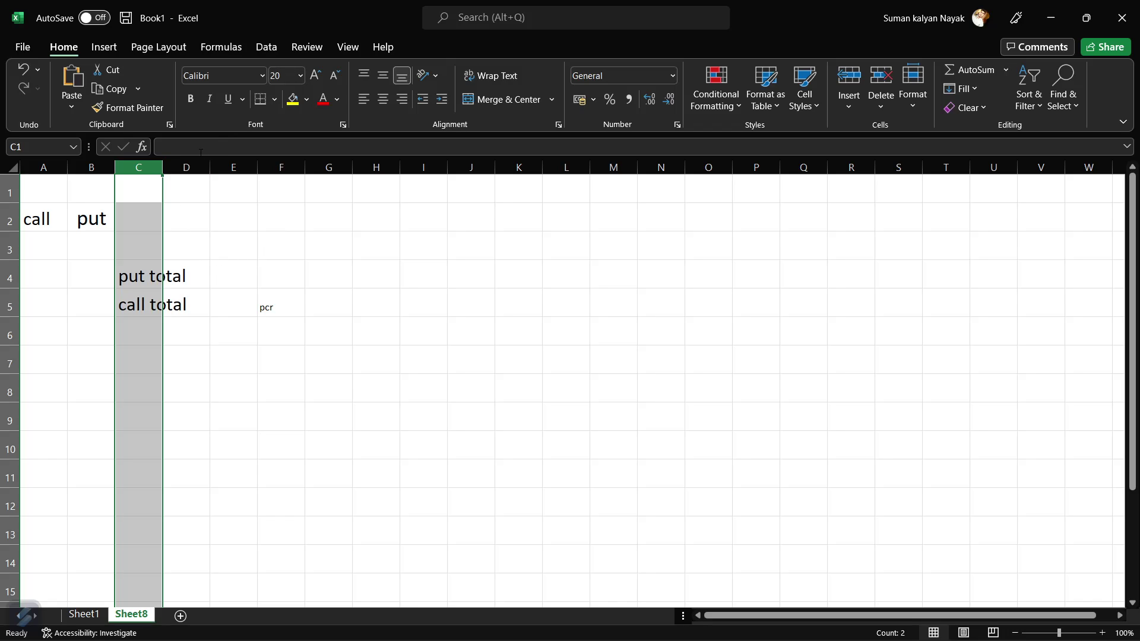
left_click_drag(162, 167, 206, 168)
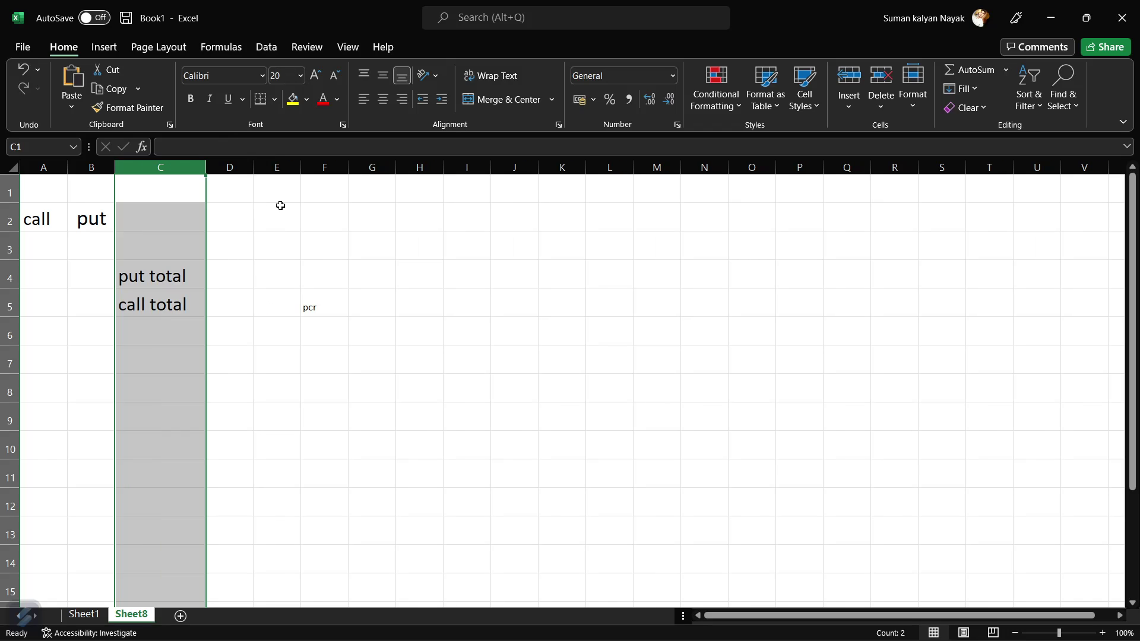
Set the font size of column F, which holds the pcr label, to 20.
left_click(320, 167)
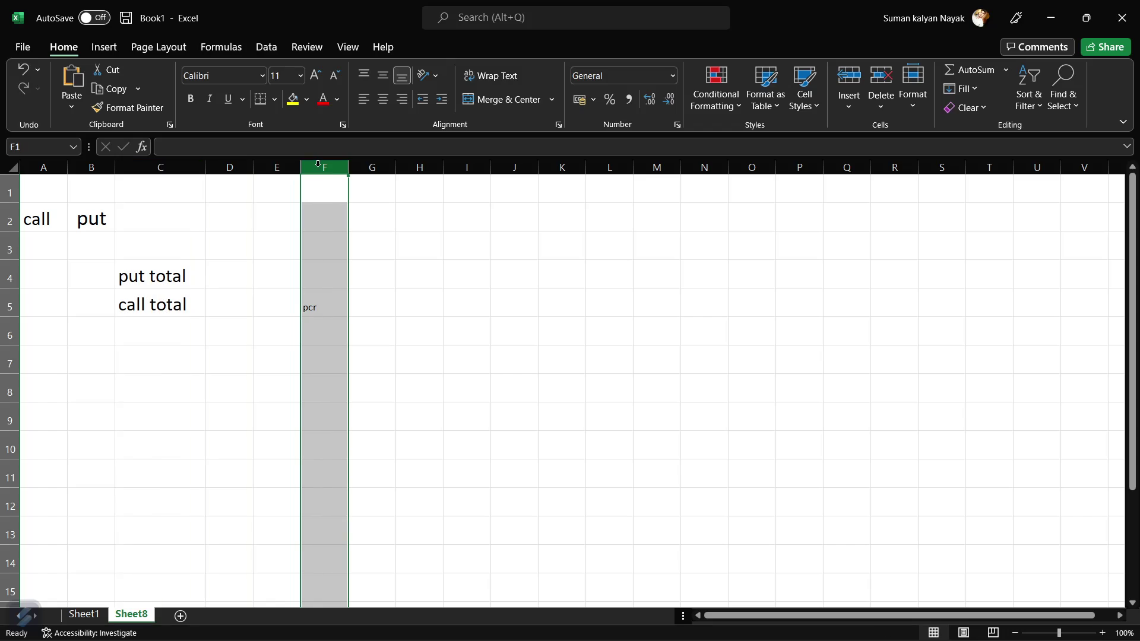
left_click(301, 76)
left_click(281, 237)
left_click(415, 280)
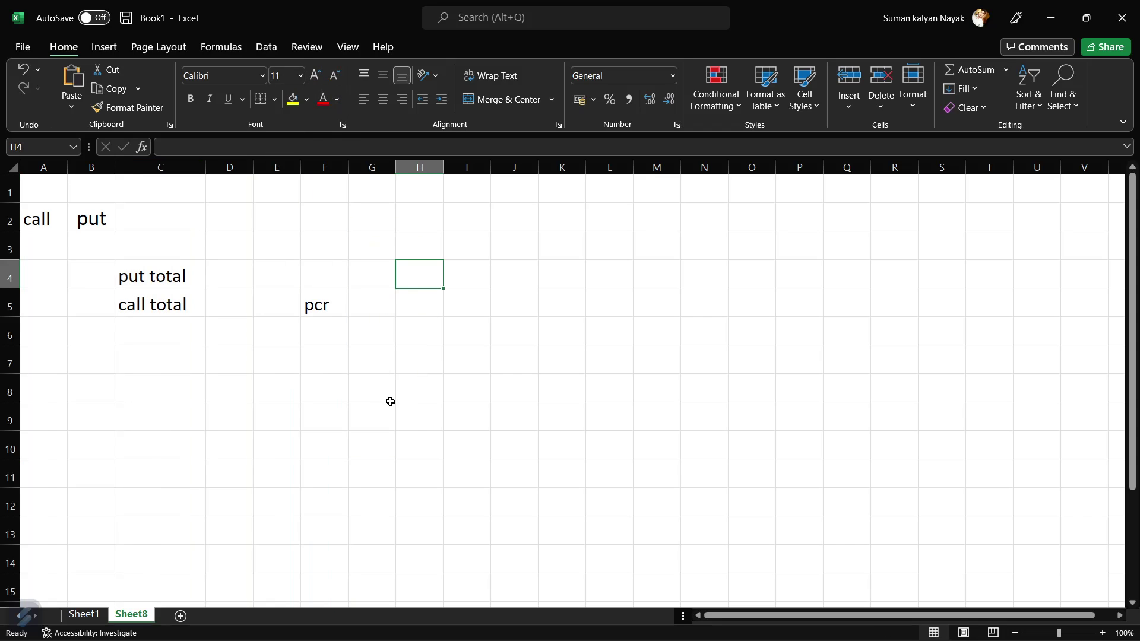
key("Down")
key("Down")
key("Down")
key("Down")
key("Down")
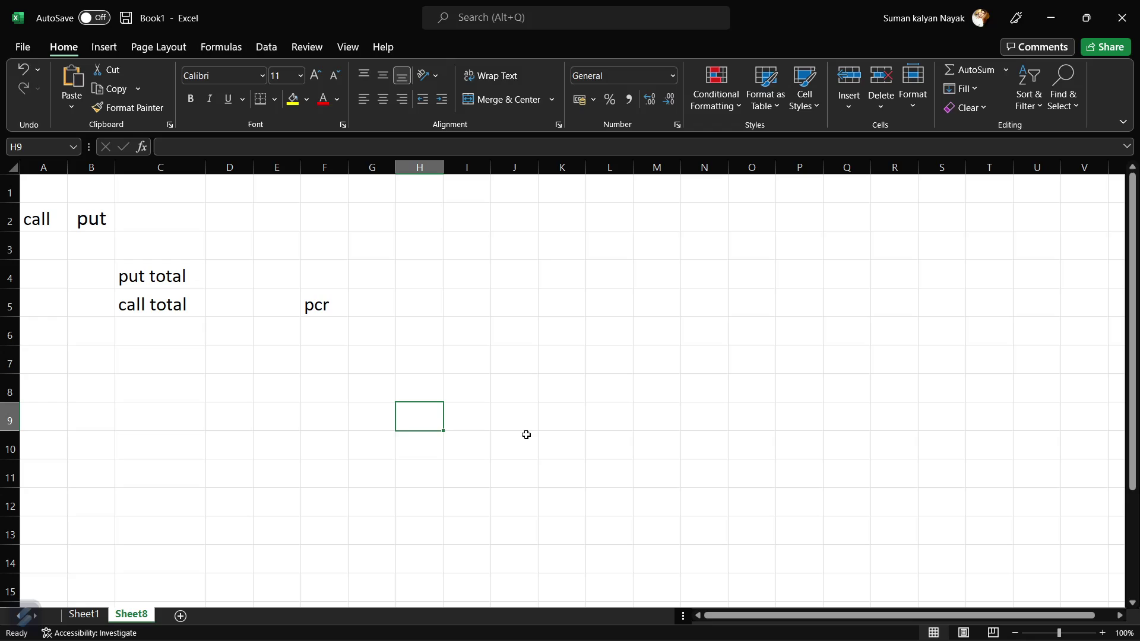
Move the "call" heading from A2 up to A1.
left_click(30, 224)
double_click(32, 224)
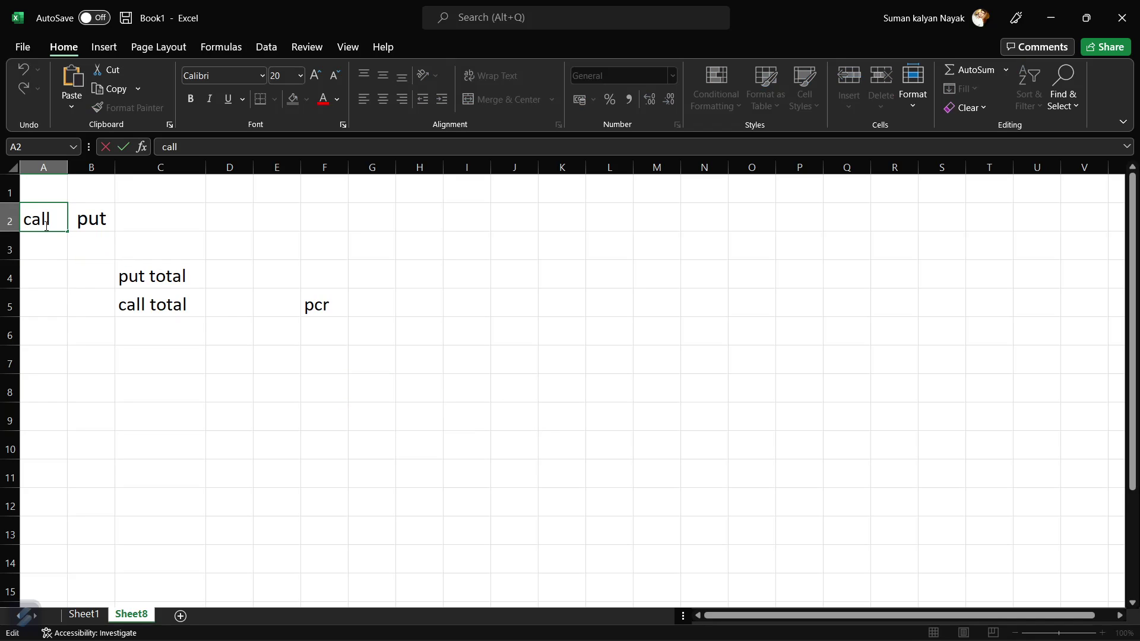
double_click(60, 222)
key("ctrl+c")
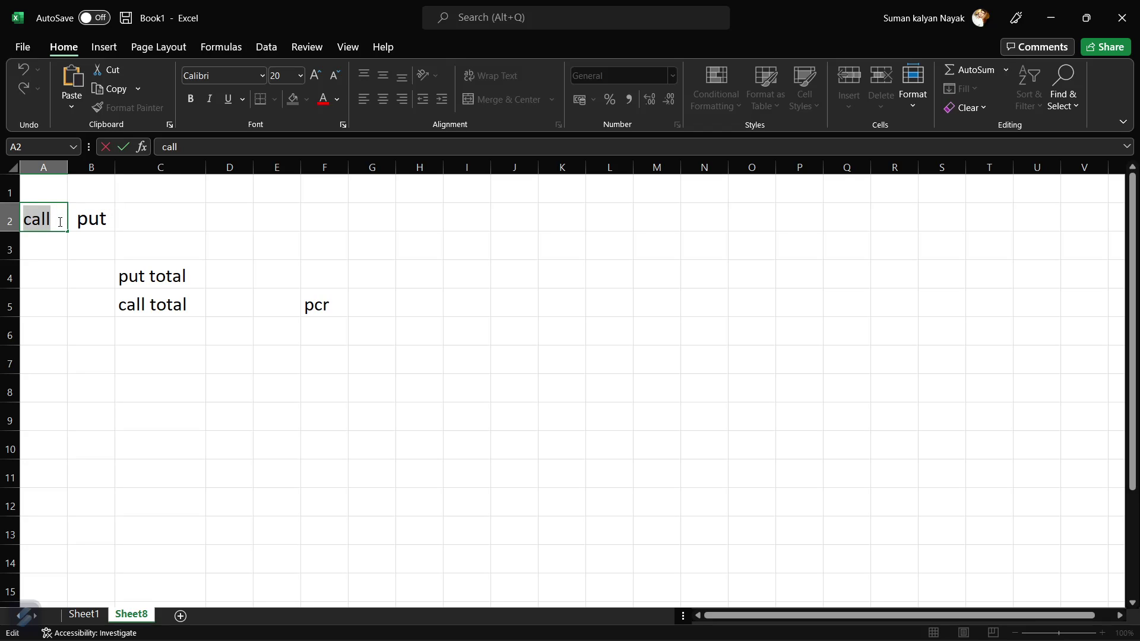
key("BackSpace")
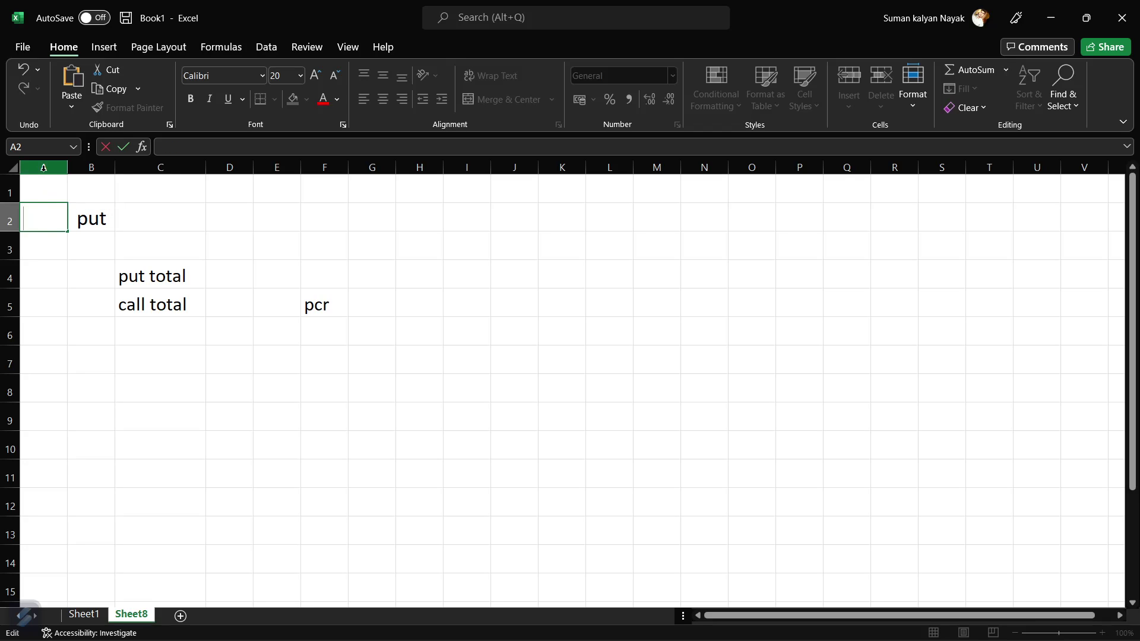
left_click(43, 189)
key("ctrl+v")
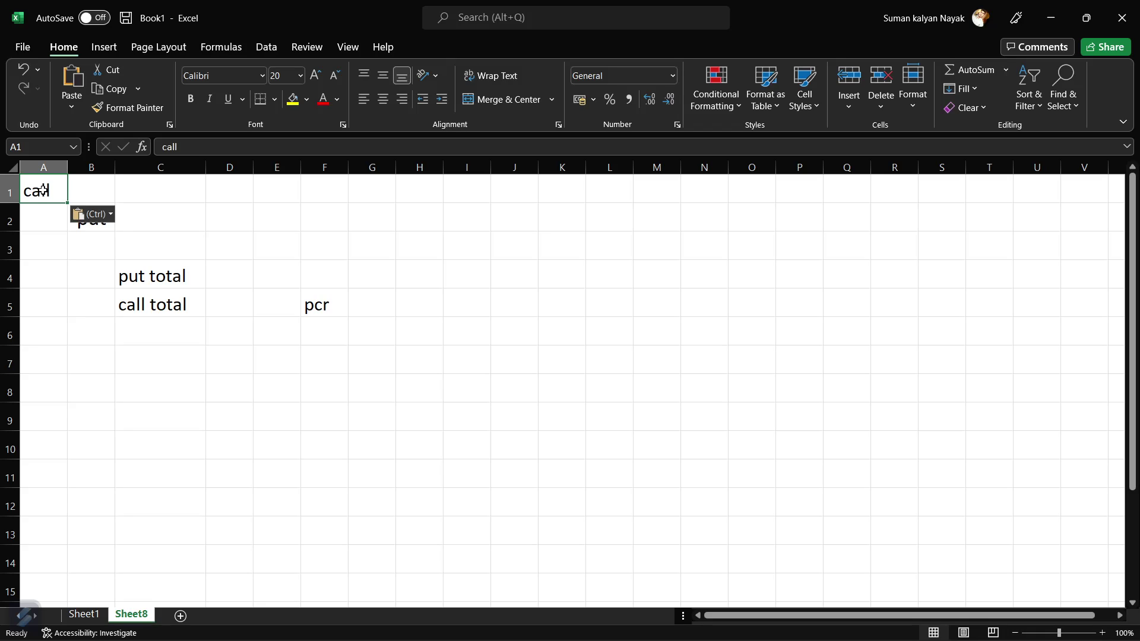
Move the "put" heading from B2 up to B1.
left_click(184, 230)
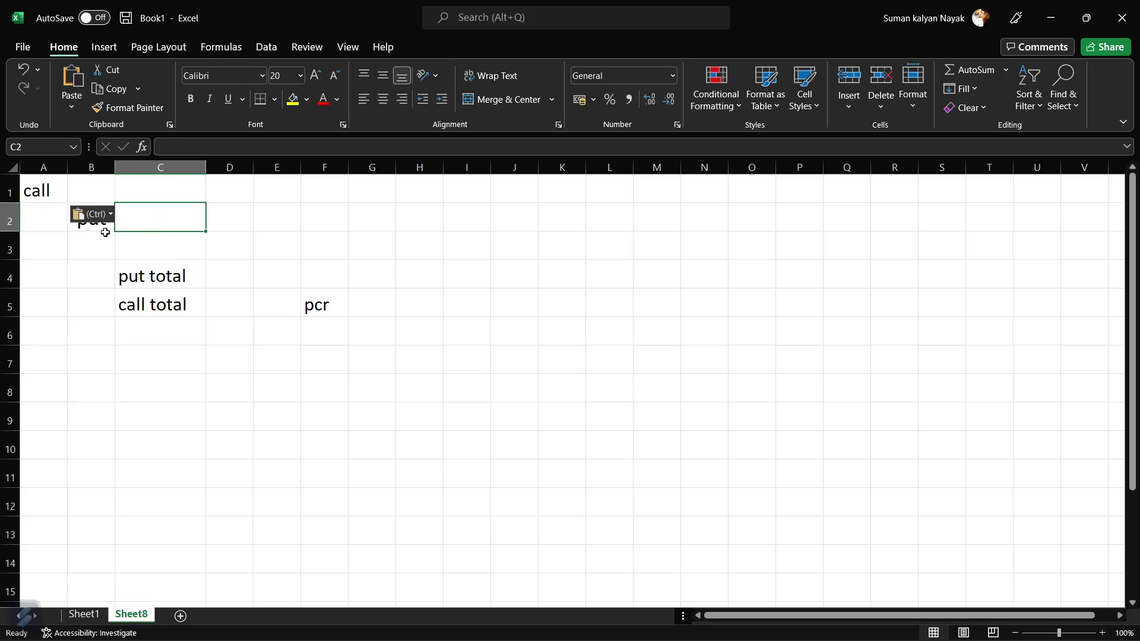
double_click(100, 227)
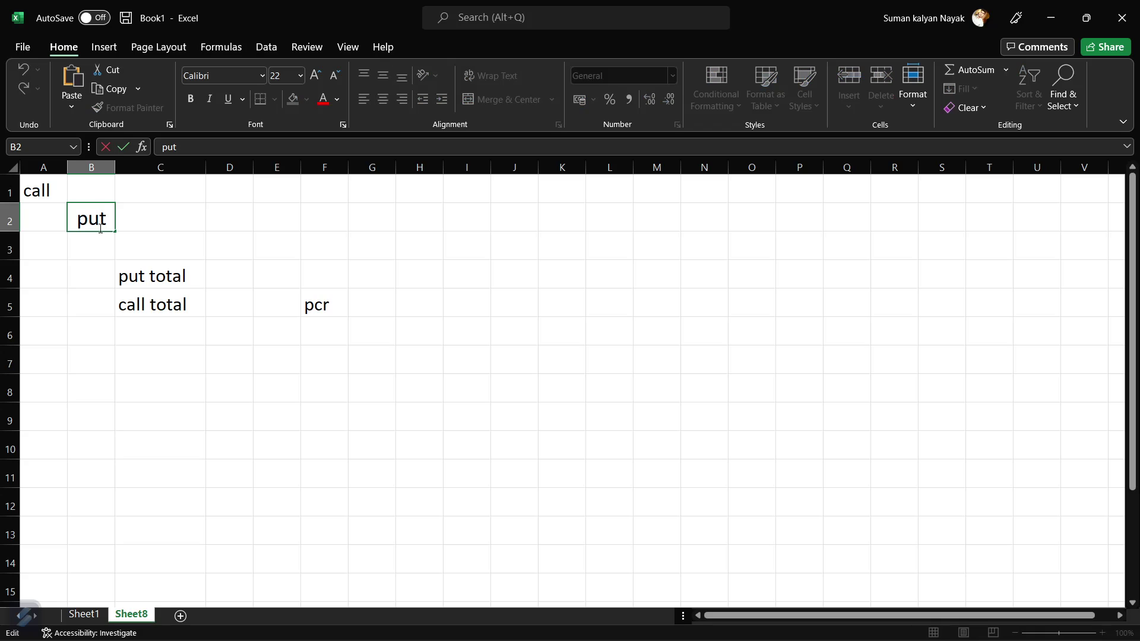
double_click(101, 228)
key("ctrl+c")
key("BackSpace")
left_click(105, 196)
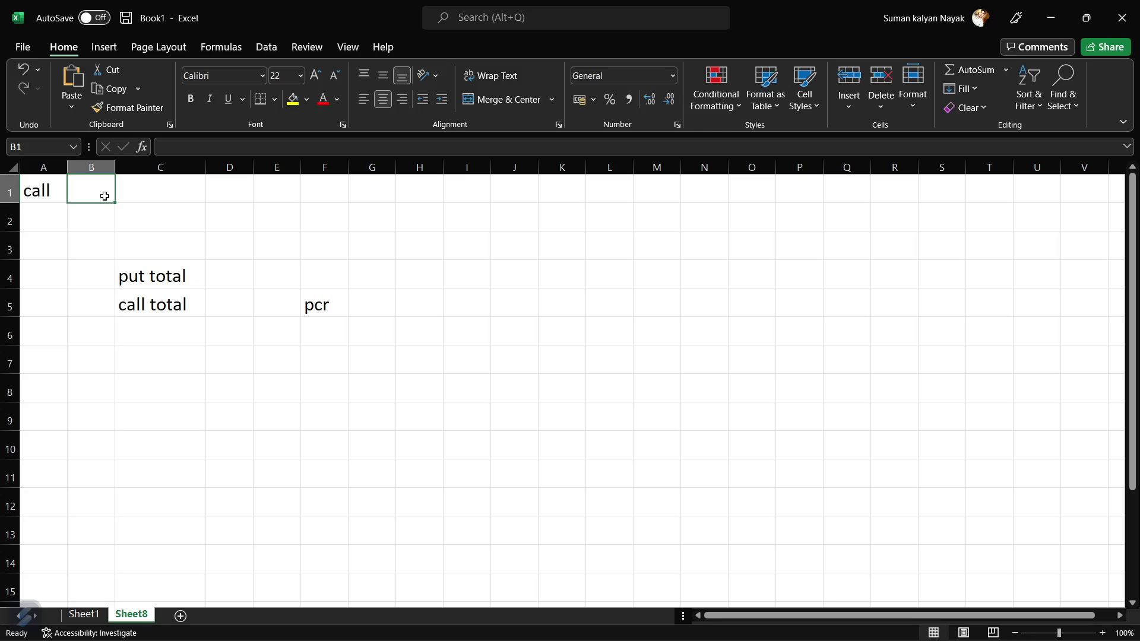
key("ctrl+v")
left_click(407, 356)
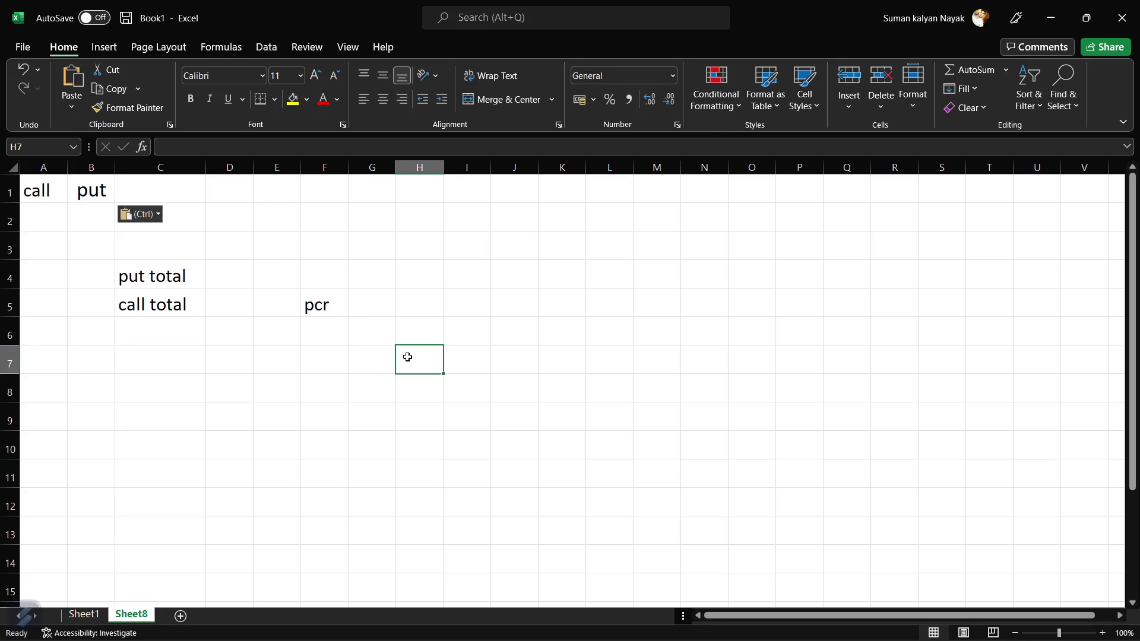
left_click(714, 362)
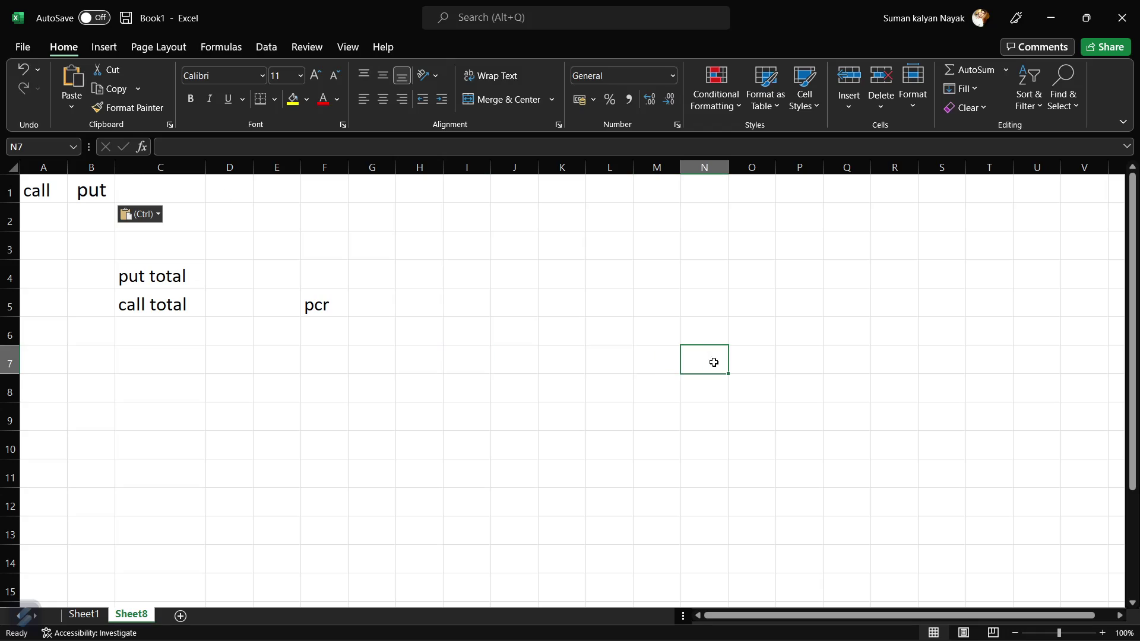
left_click(514, 421)
left_click(519, 501)
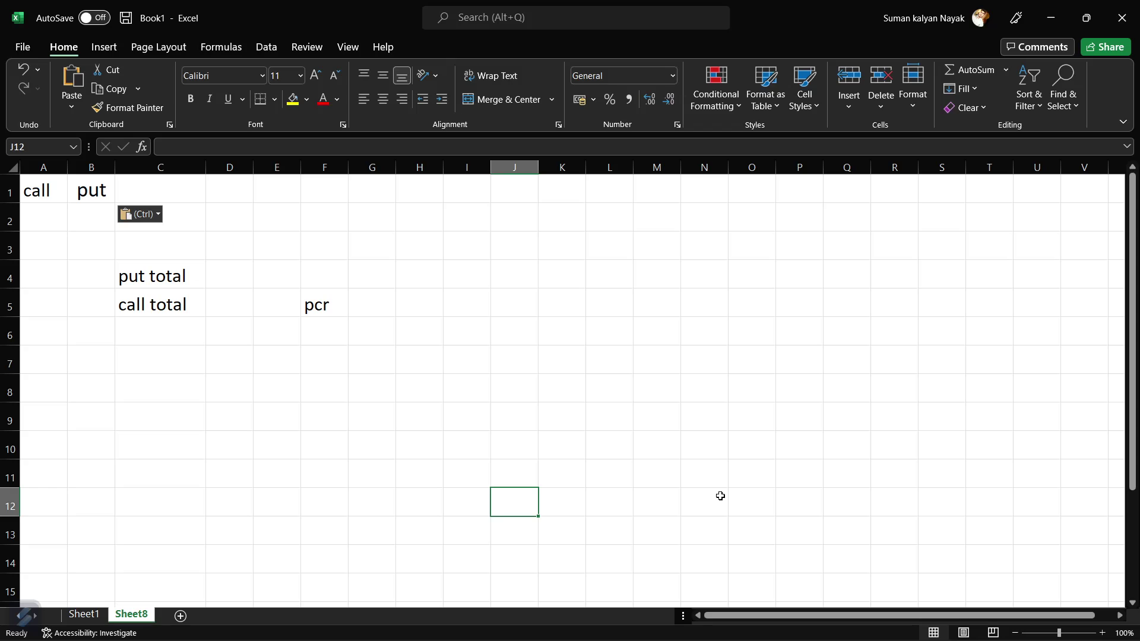
Switch back to the NSE option chain page in the browser and refresh the BANKNIFTY data.
mouse_move(467, 629)
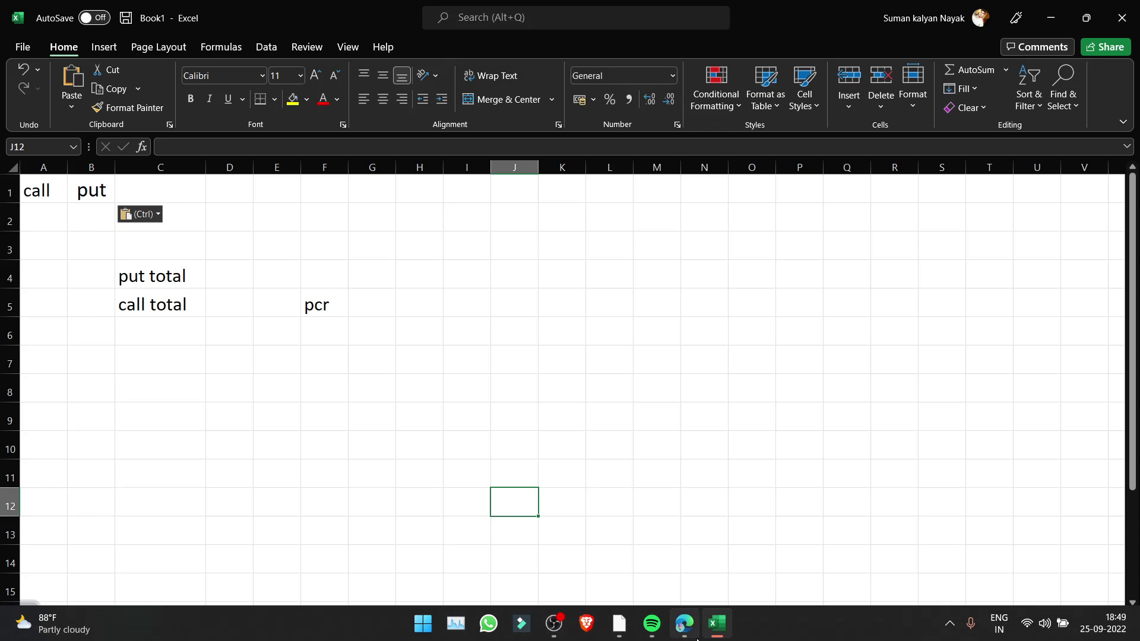
left_click(683, 546)
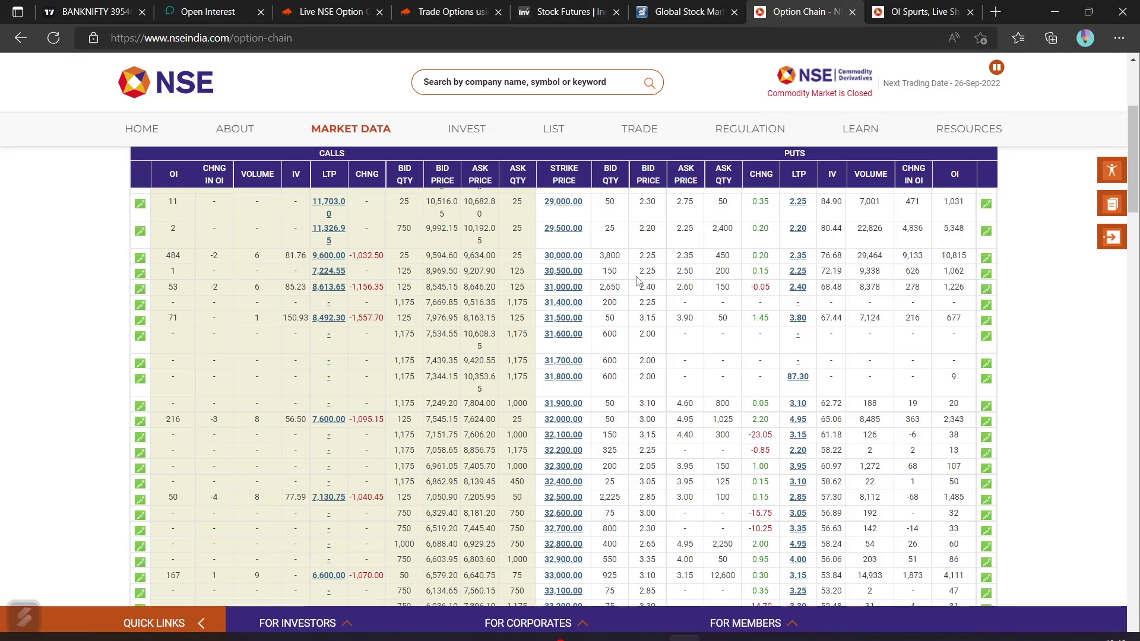
scroll(636, 280, "up", 5)
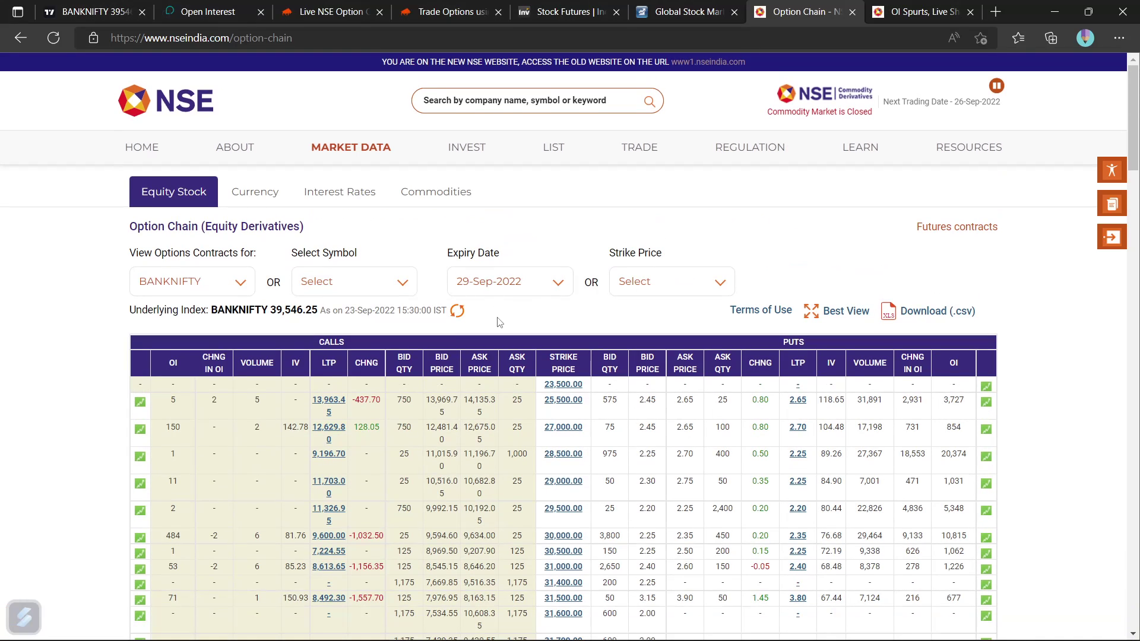
left_click(456, 313)
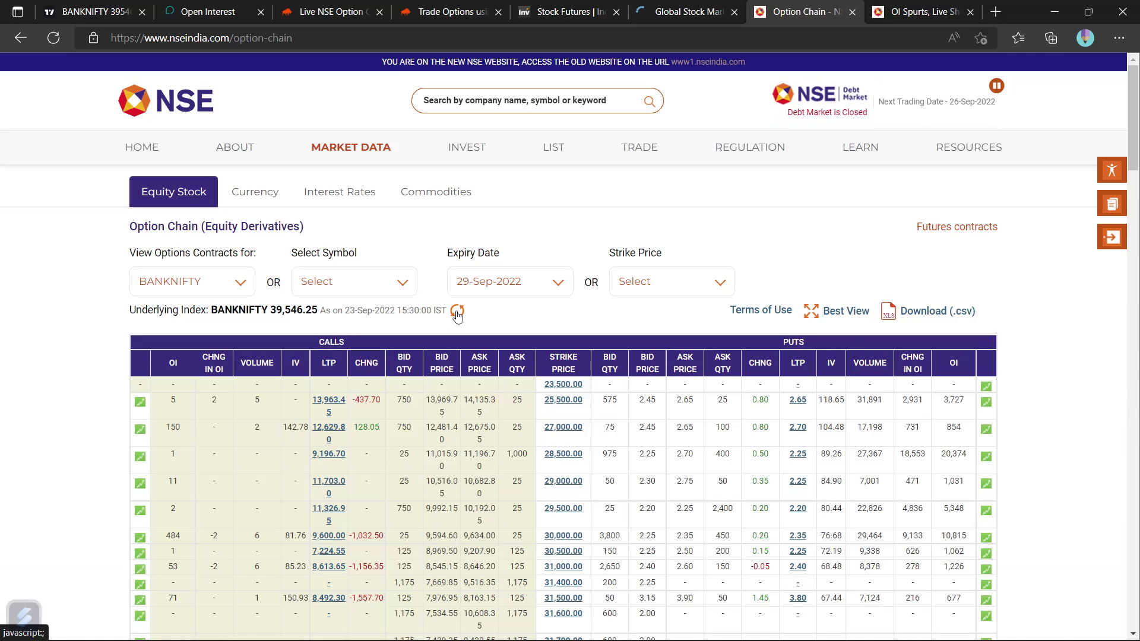
Refresh the BANKNIFTY data and copy the whole option chain table, from the CALLS and PUTS headers through the totals row.
left_click(457, 313)
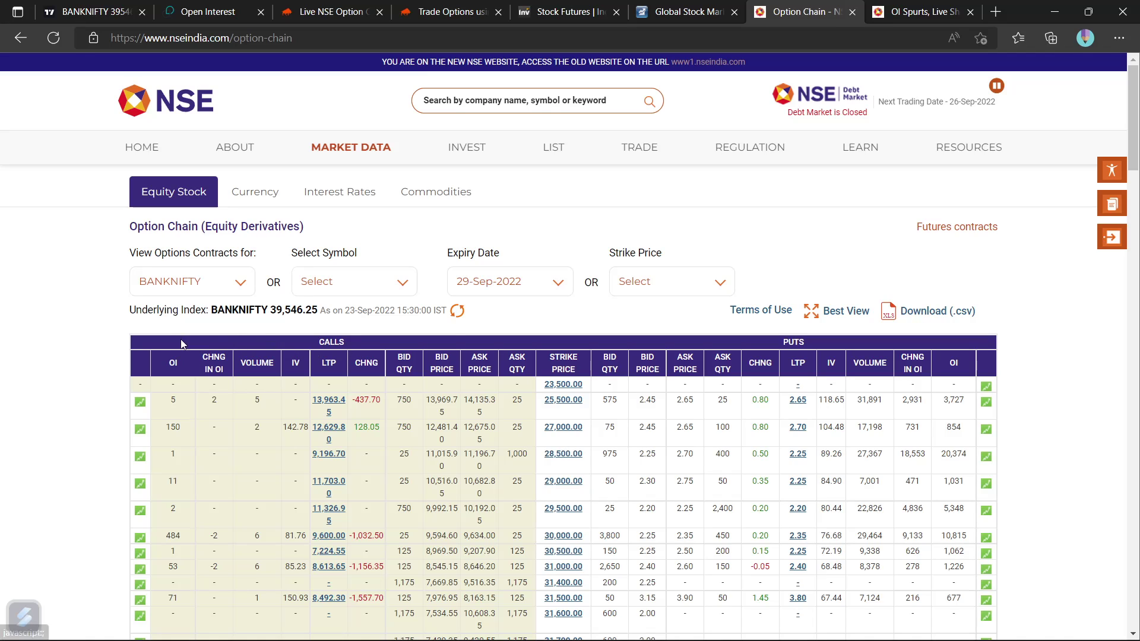
left_click_drag(180, 340, 1025, 323)
right_click(992, 303)
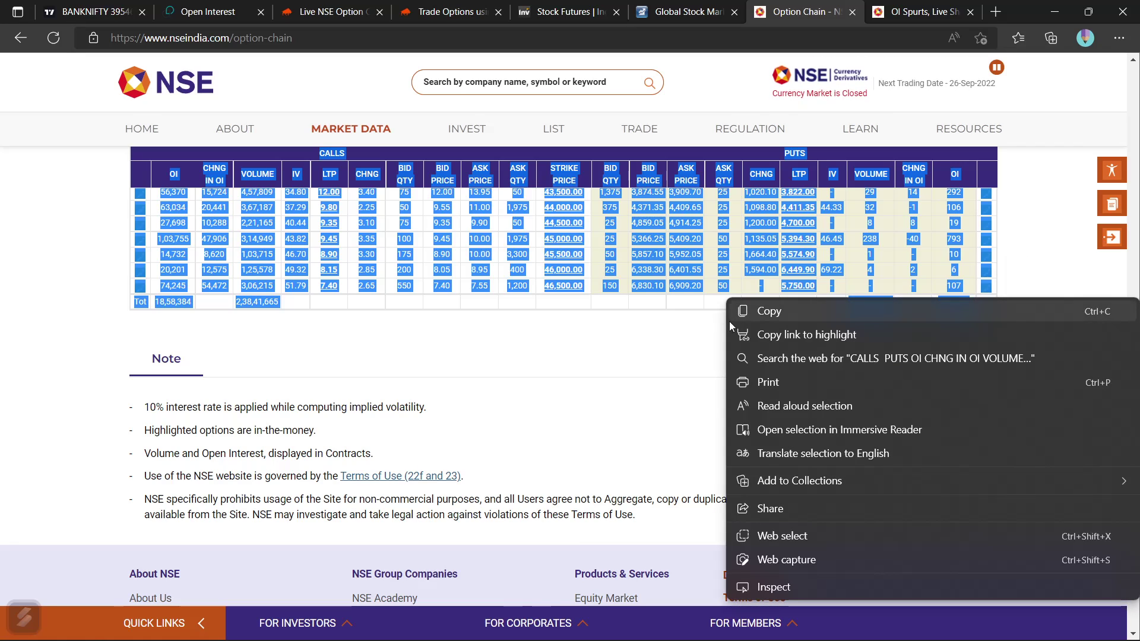
left_click(756, 314)
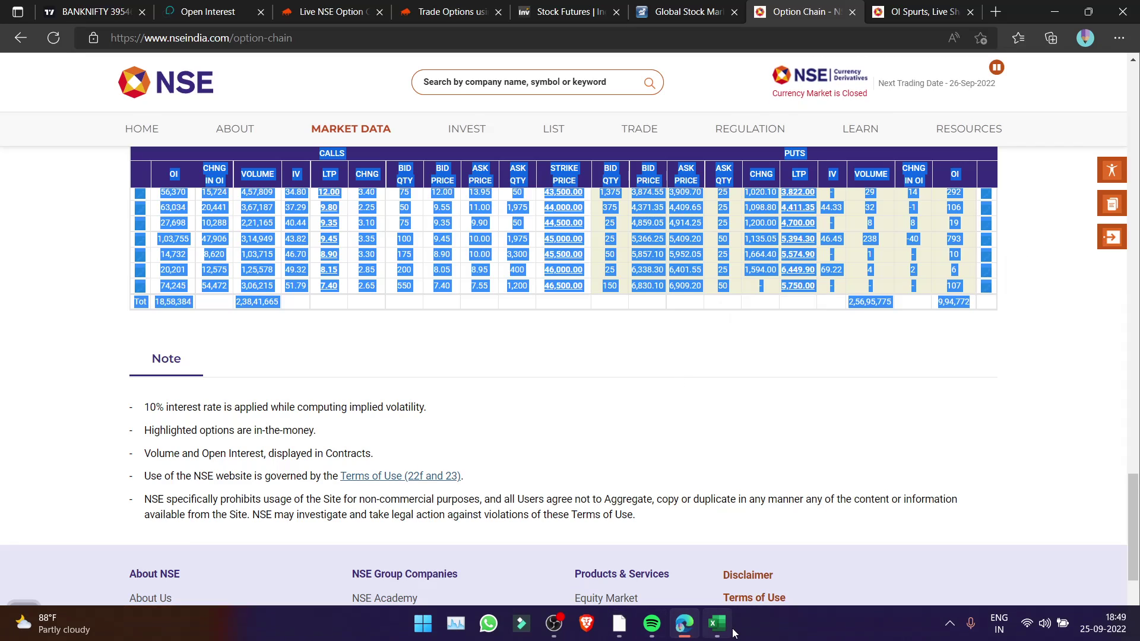
Switch to the Excel workbook and paste the copied option chain into a new sheet starting at A1.
left_click(718, 624)
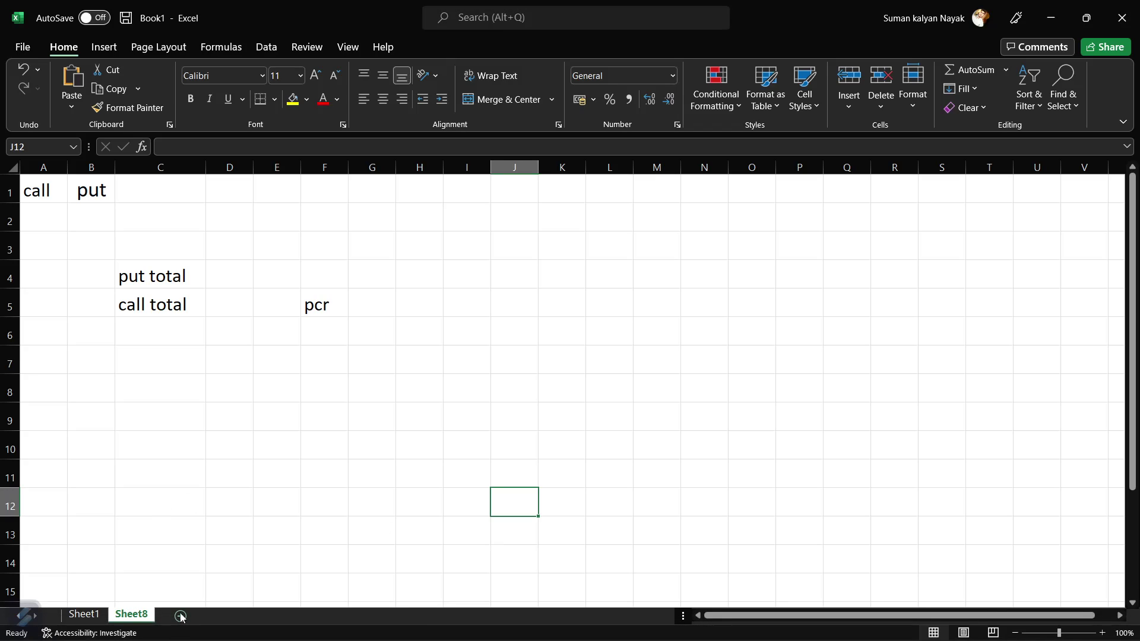
left_click(179, 620)
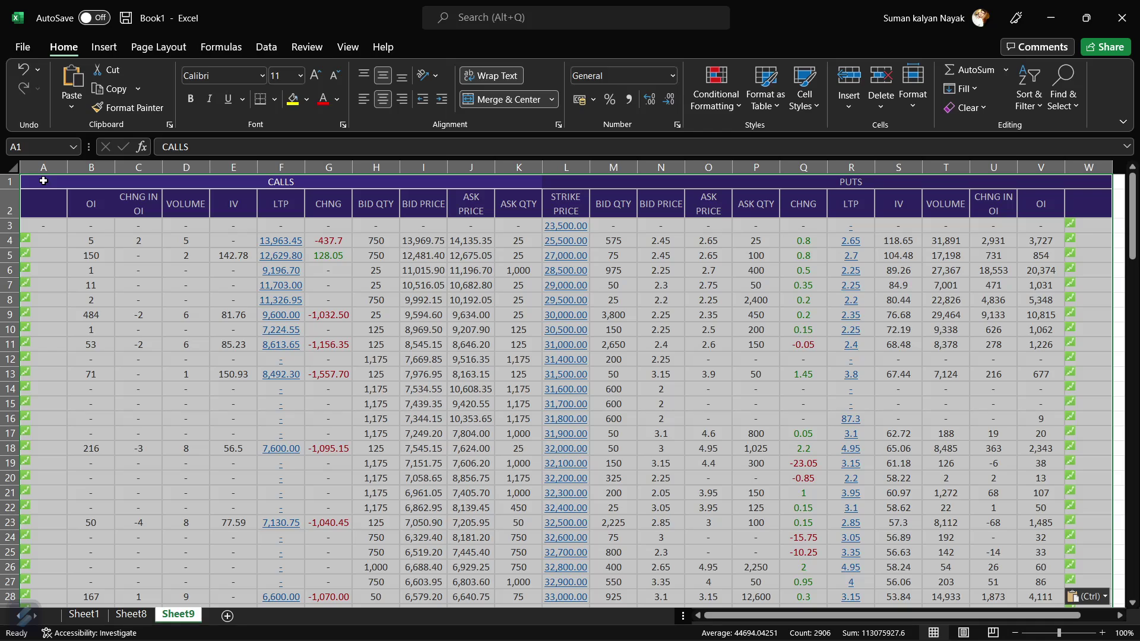
left_click(723, 303)
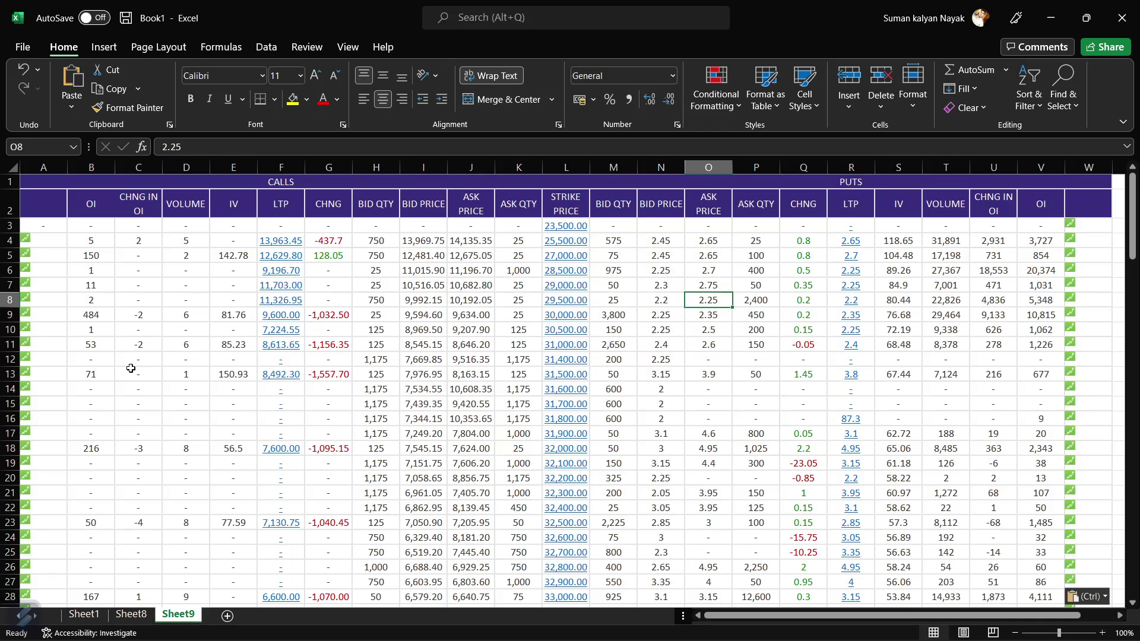
Copy the CALLS "CHNG IN OI" column C from Sheet9 into column A of Sheet8, under the call heading.
left_click(143, 167)
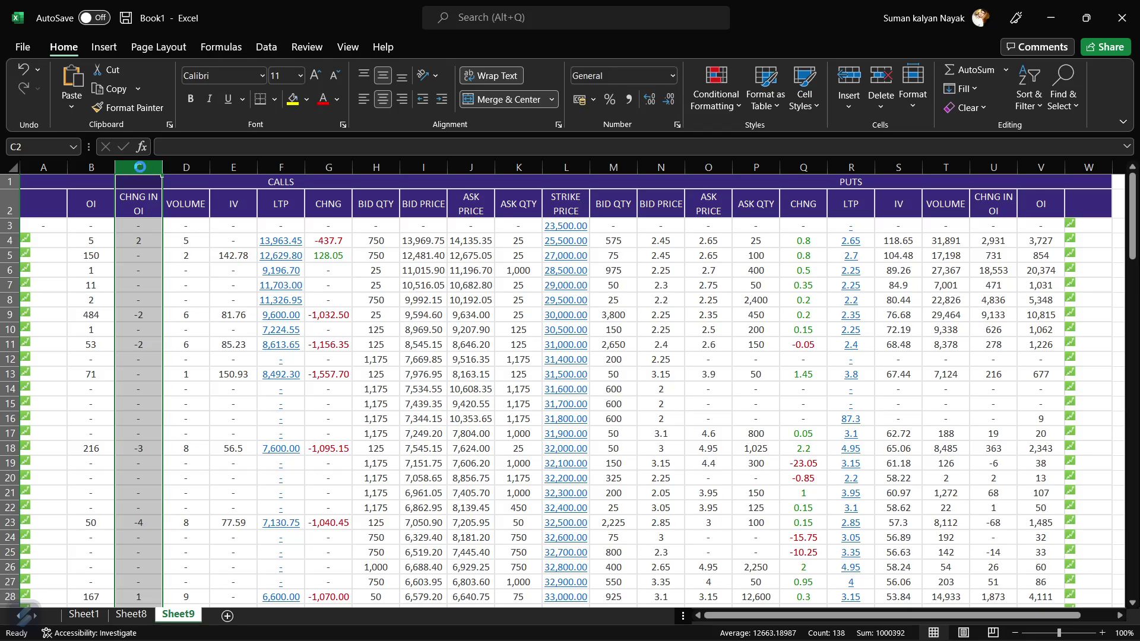
key("ctrl+c")
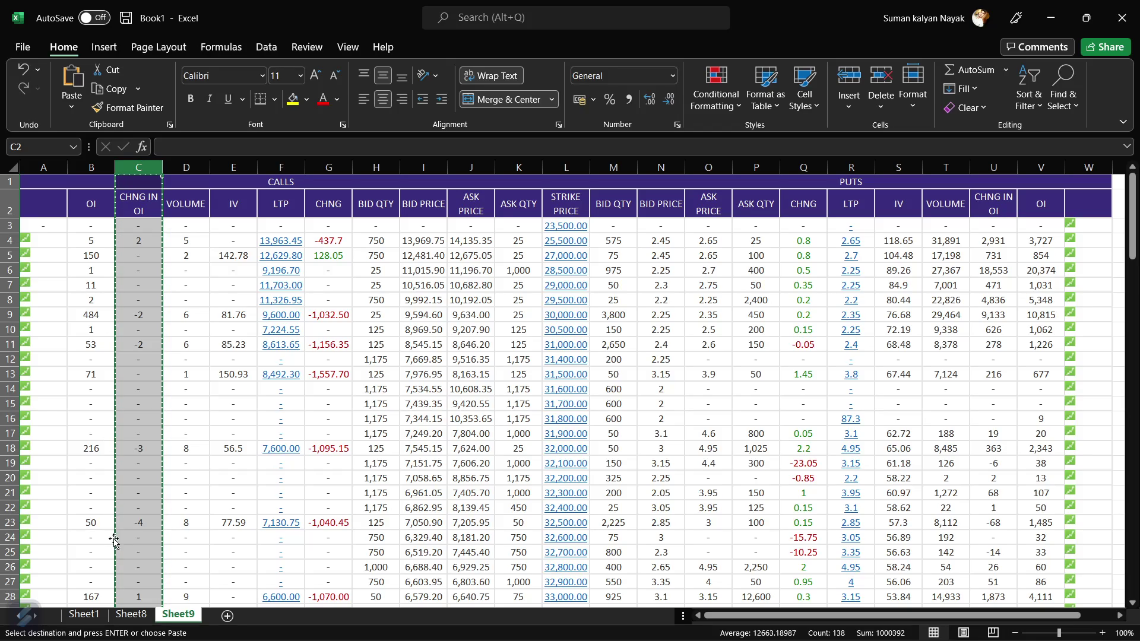
left_click(131, 613)
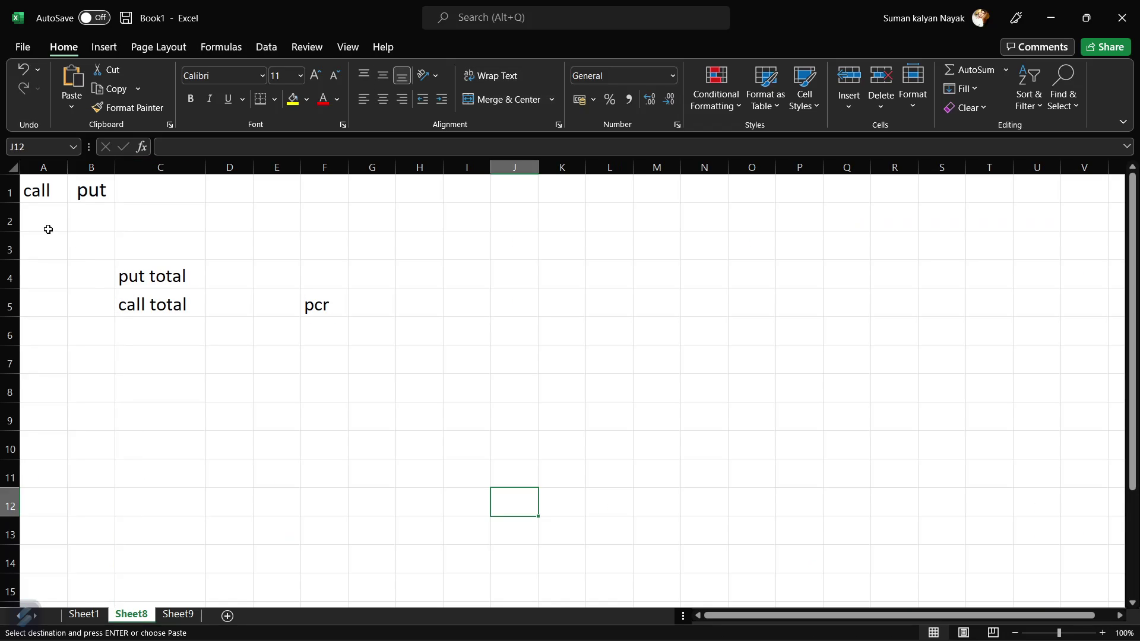
left_click(46, 208)
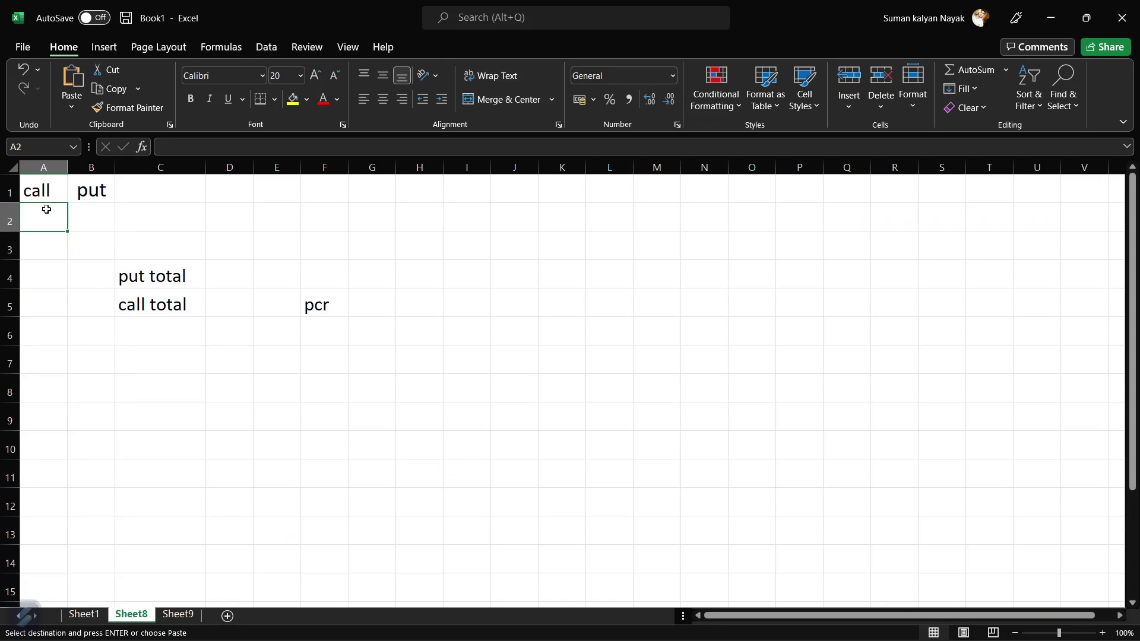
left_click(50, 162)
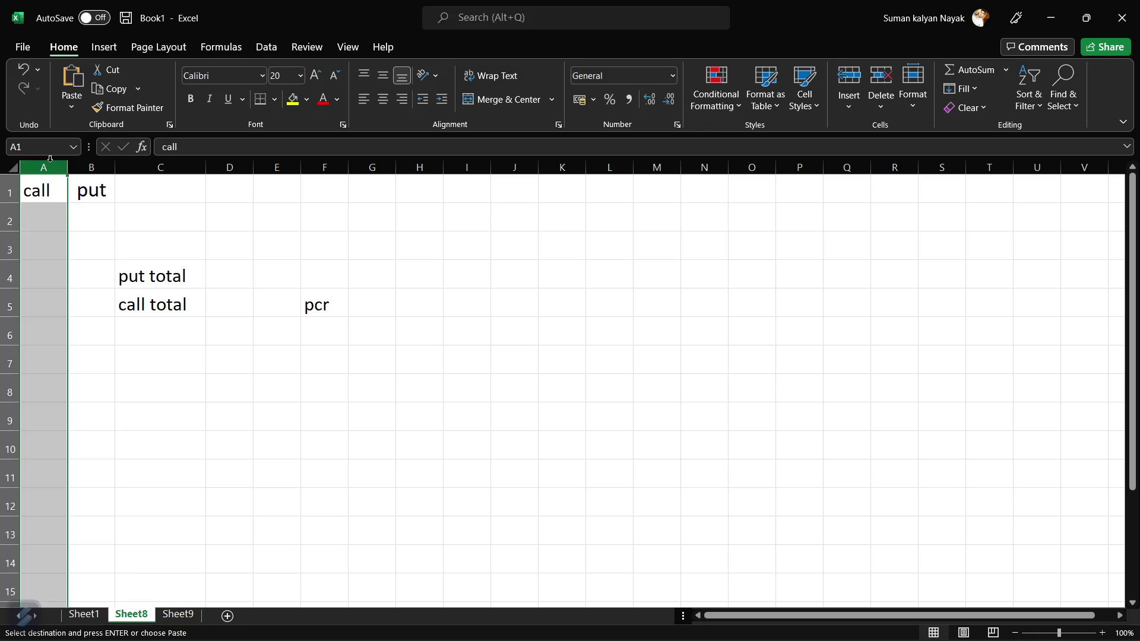
key("ctrl+v")
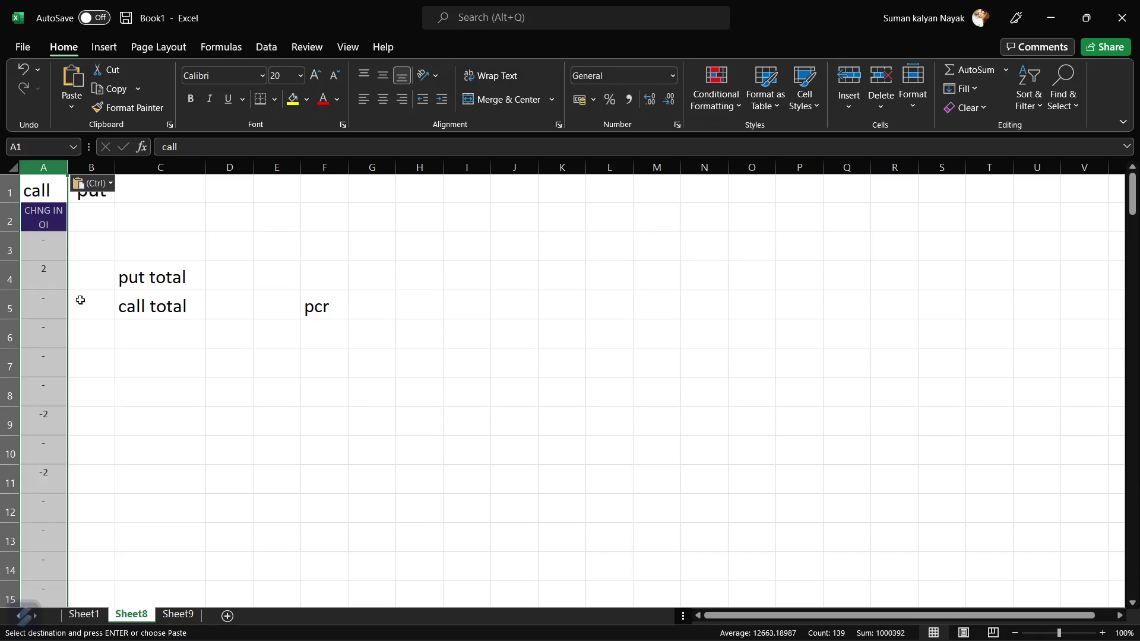
left_click(108, 393)
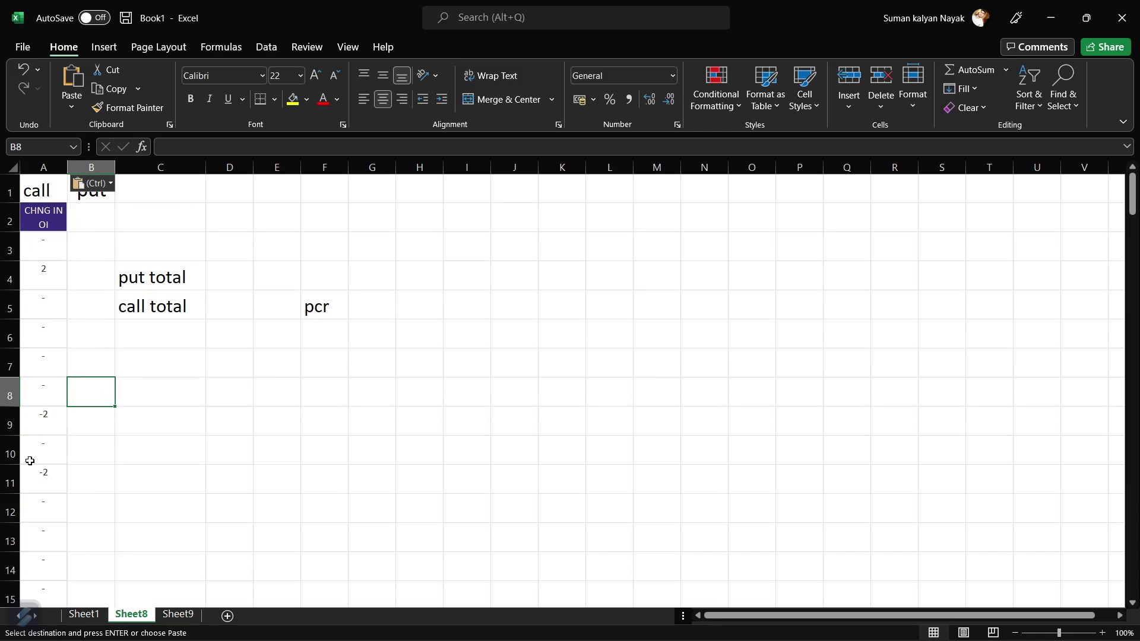
Copy the PUTS "CHNG IN OI" column U from Sheet9 into column B of Sheet8, under the put heading.
mouse_move(312, 601)
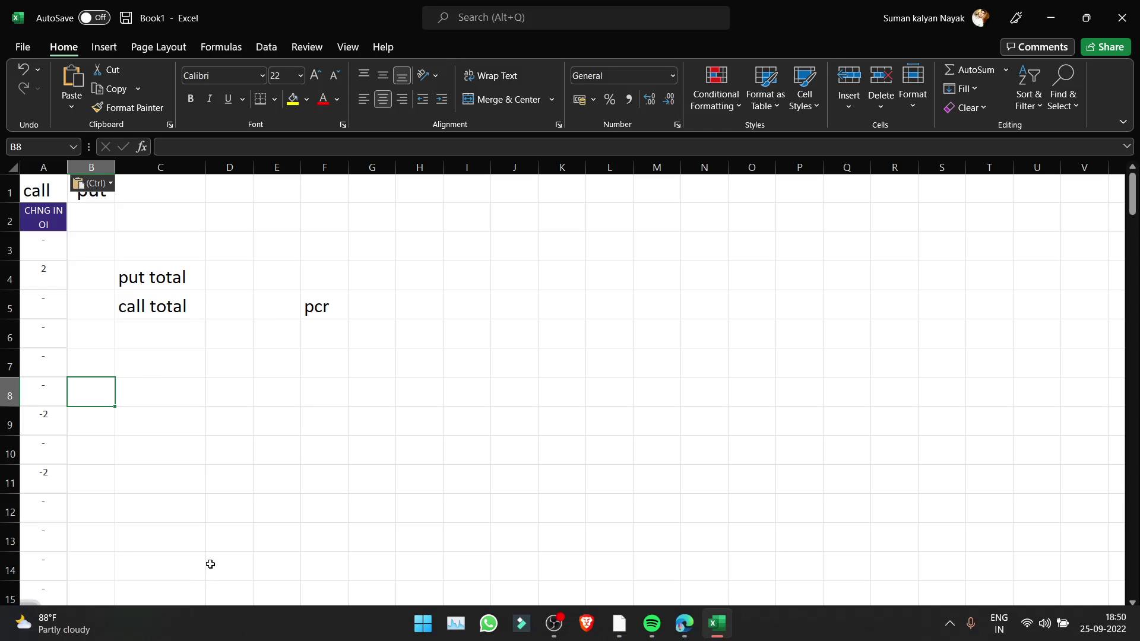
left_click(178, 615)
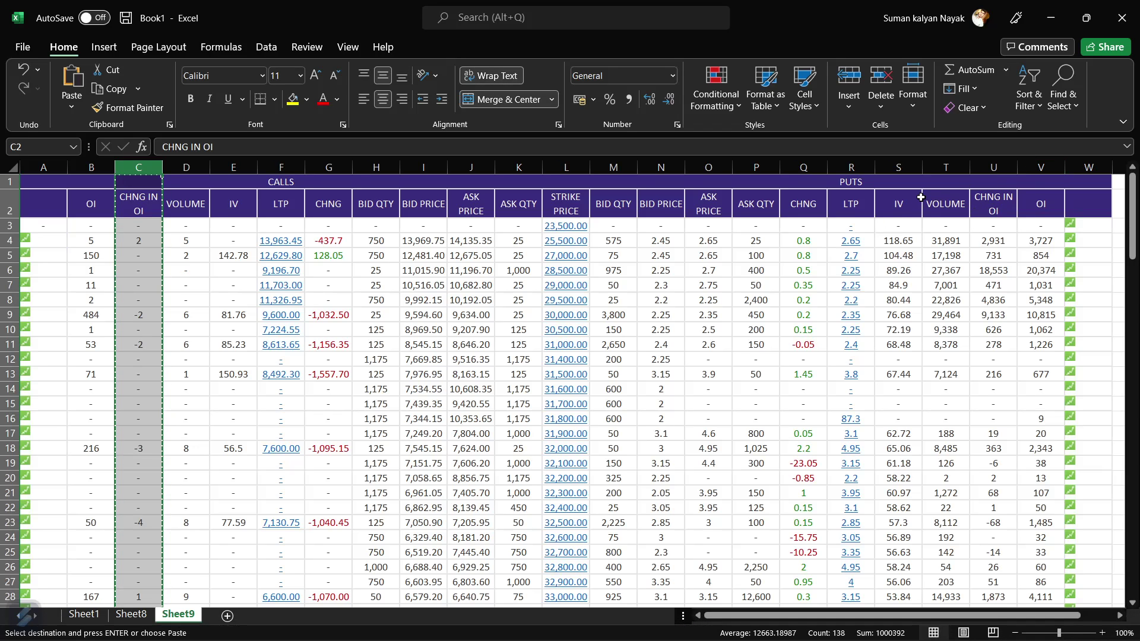
left_click(994, 179)
left_click(998, 167)
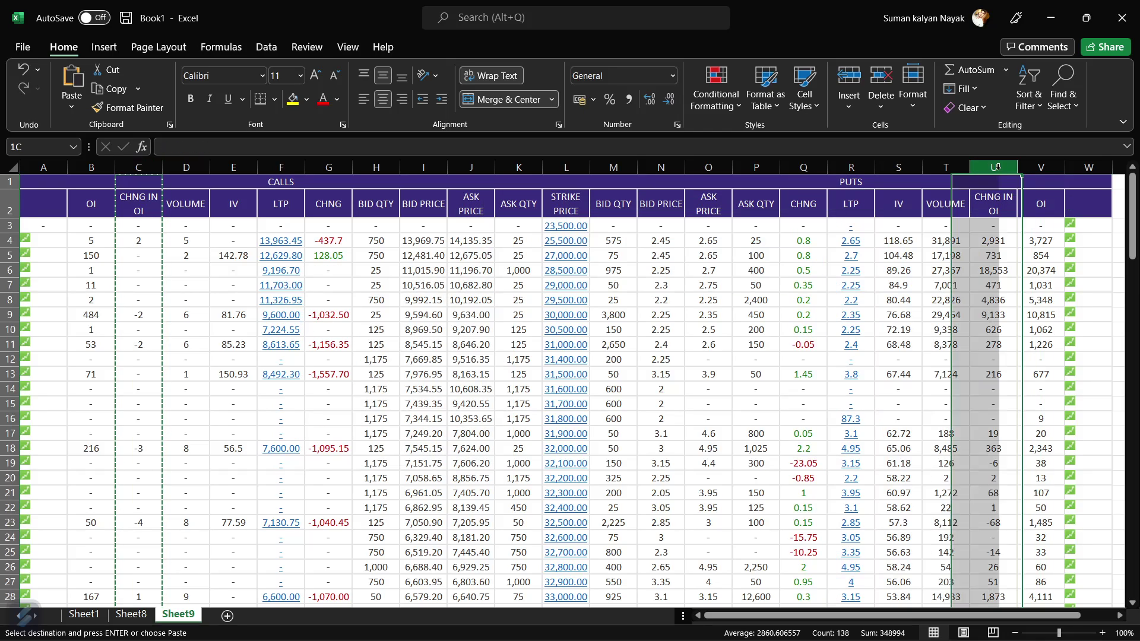
key("ctrl+c")
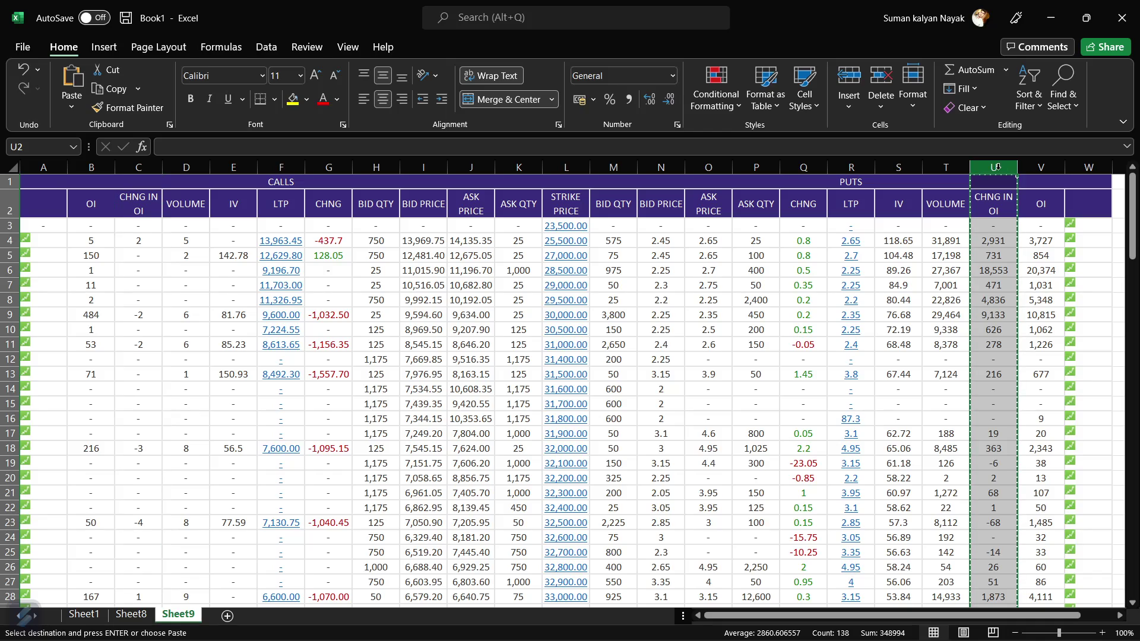
left_click(131, 614)
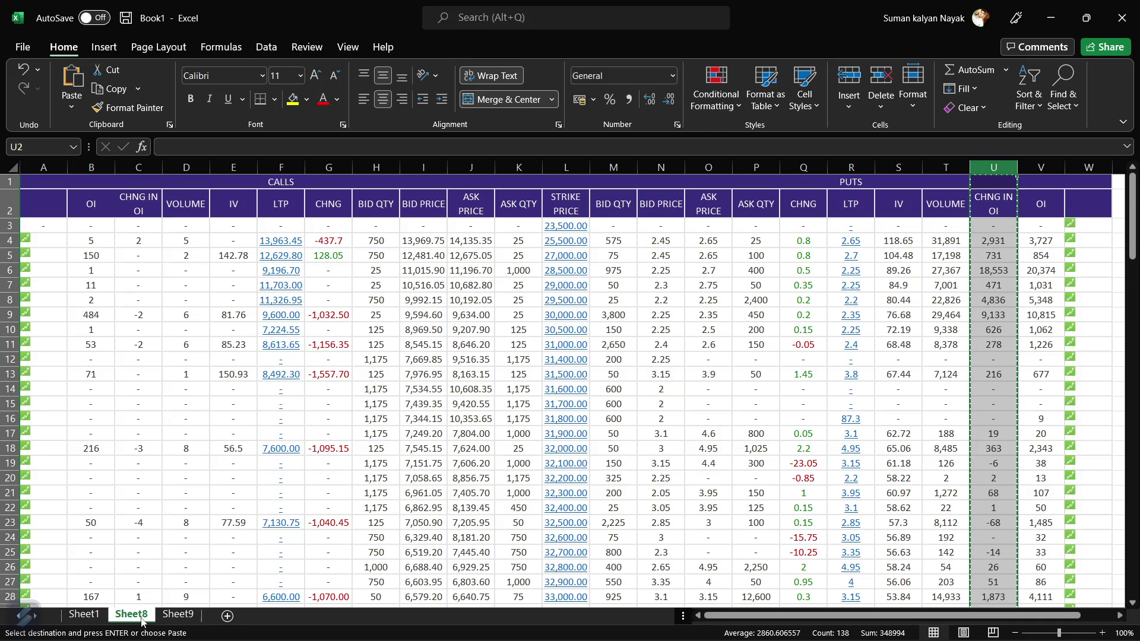
left_click(89, 167)
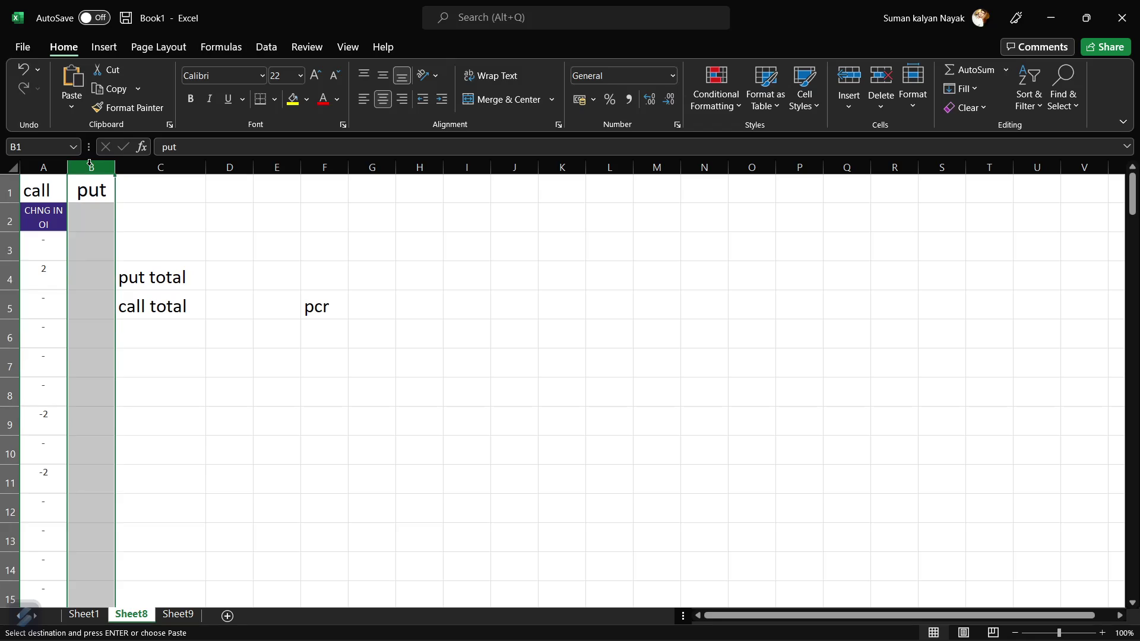
key("ctrl+v")
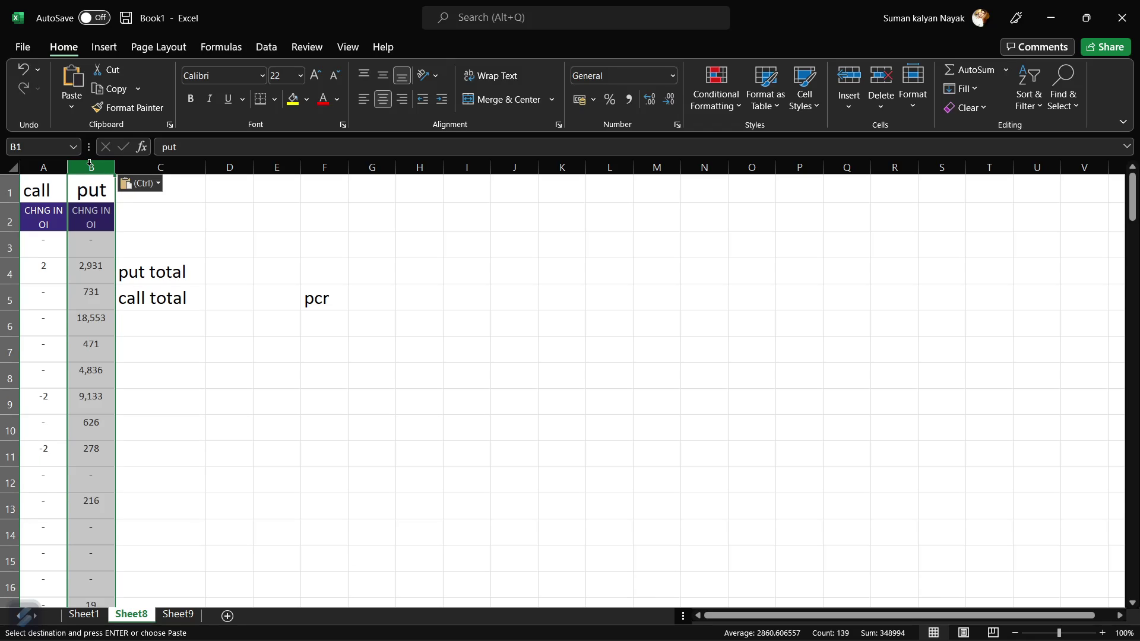
left_click(282, 349)
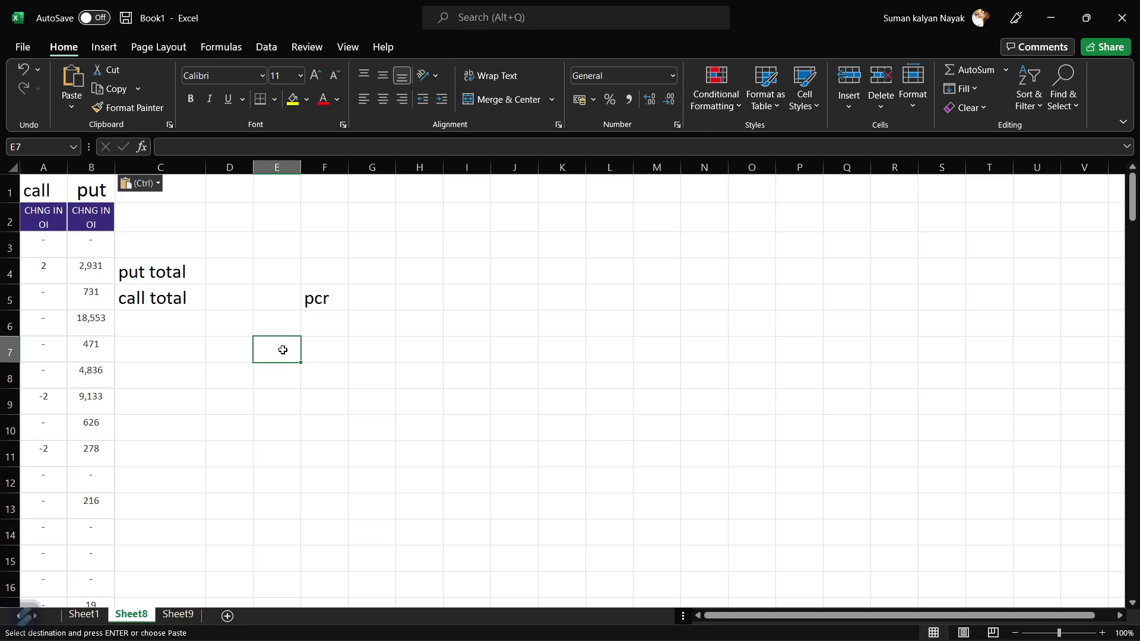
Enter the formula =sum(B3:B399) in D4, beside the put total label, to add up the put column.
left_click(221, 275)
type("=")
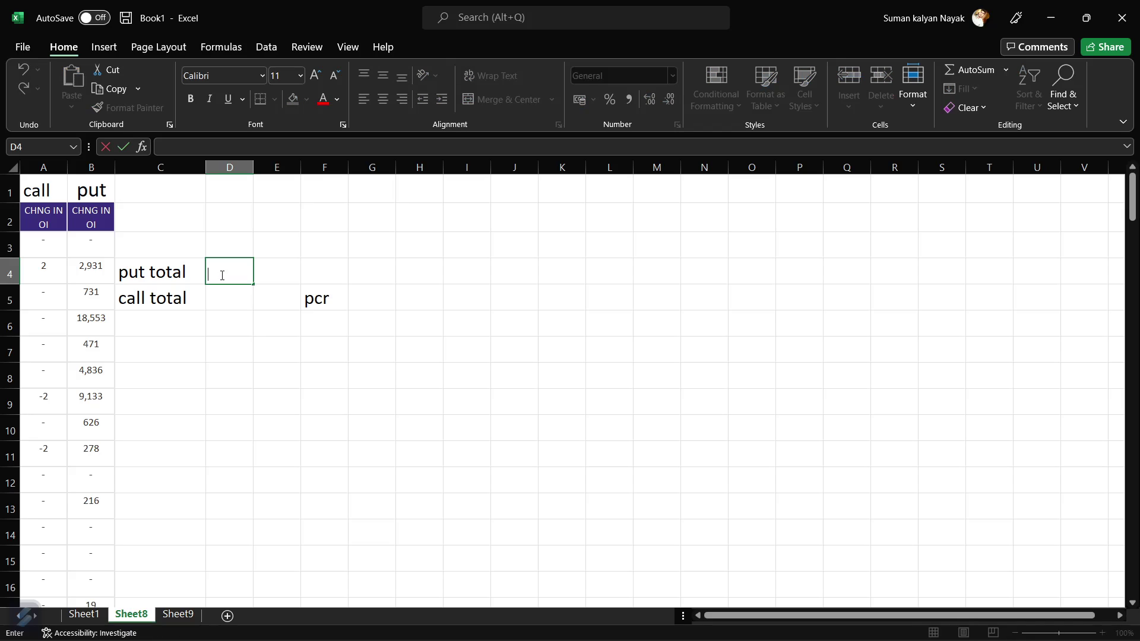
type("=s")
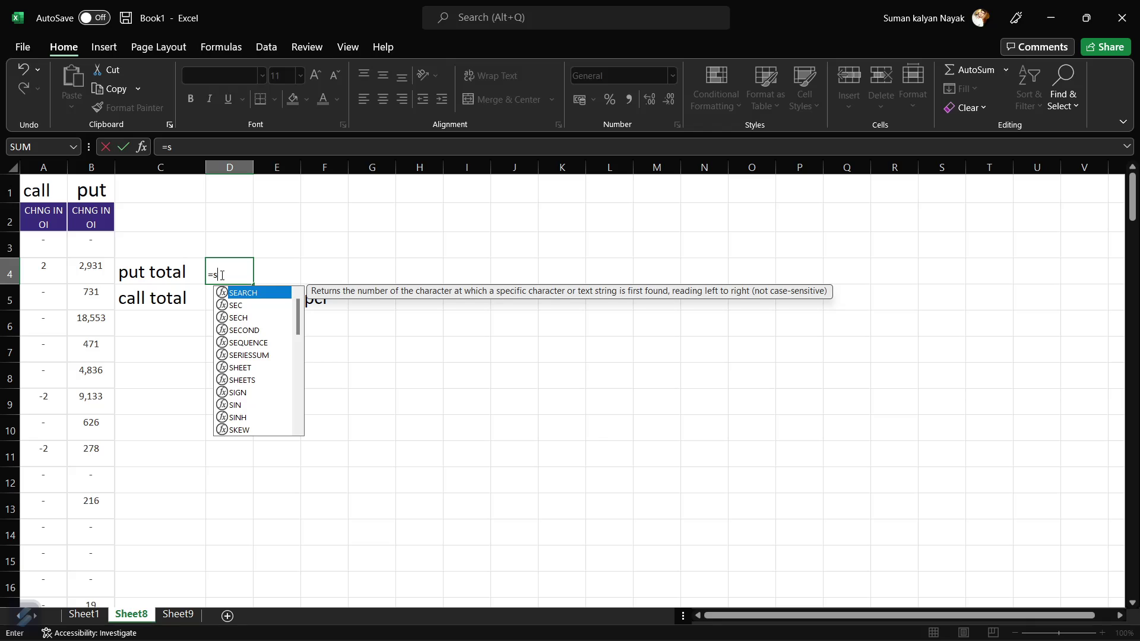
type("um")
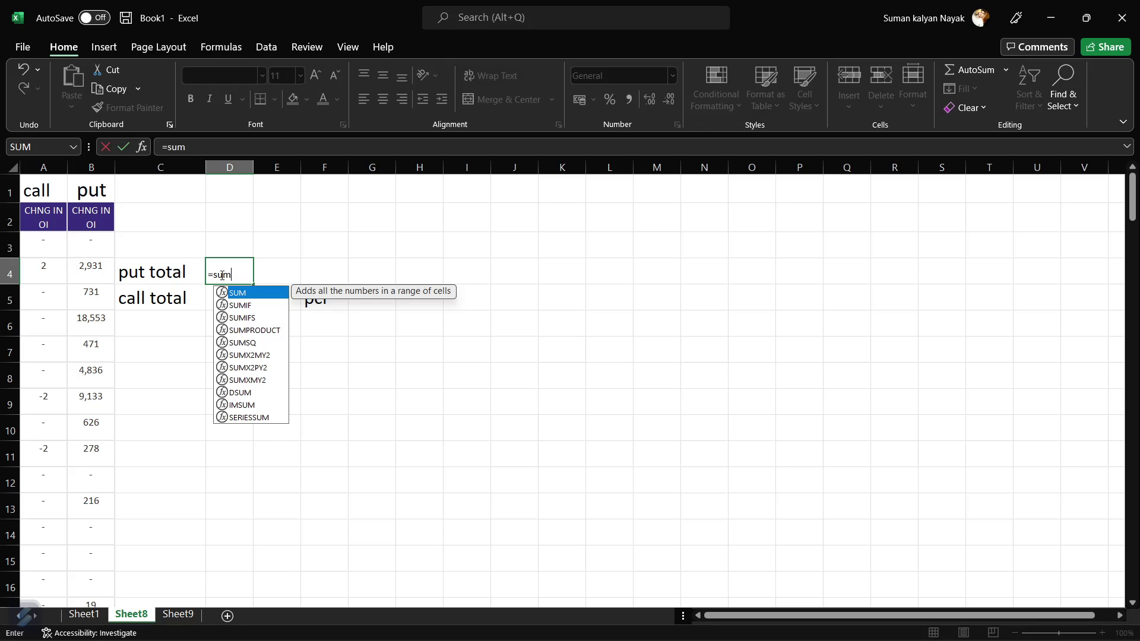
type("(")
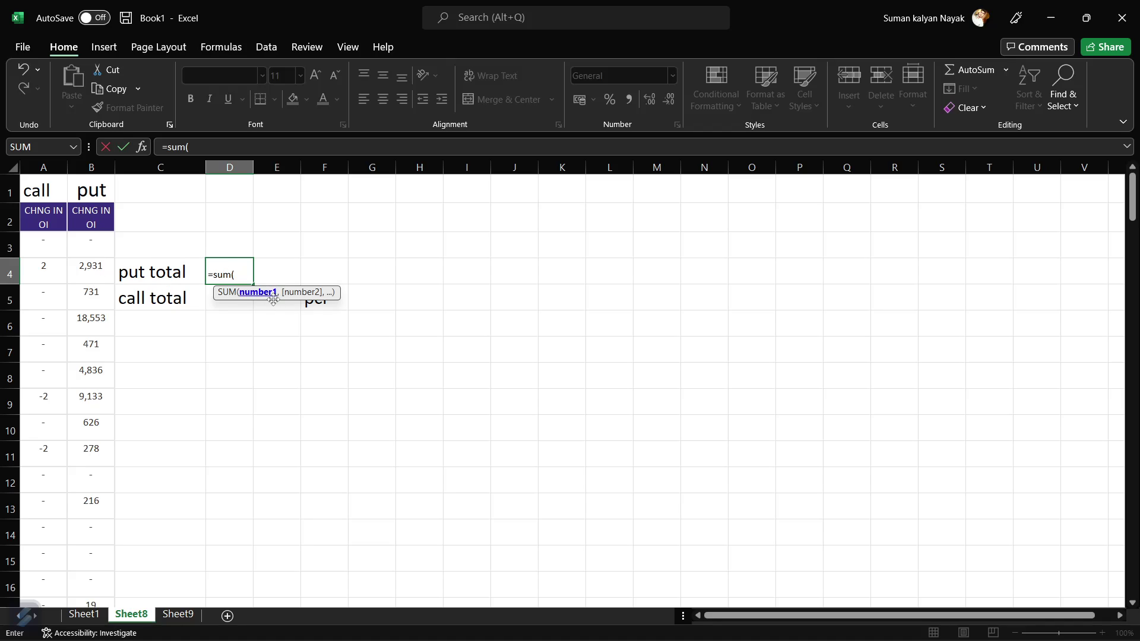
left_click(90, 244)
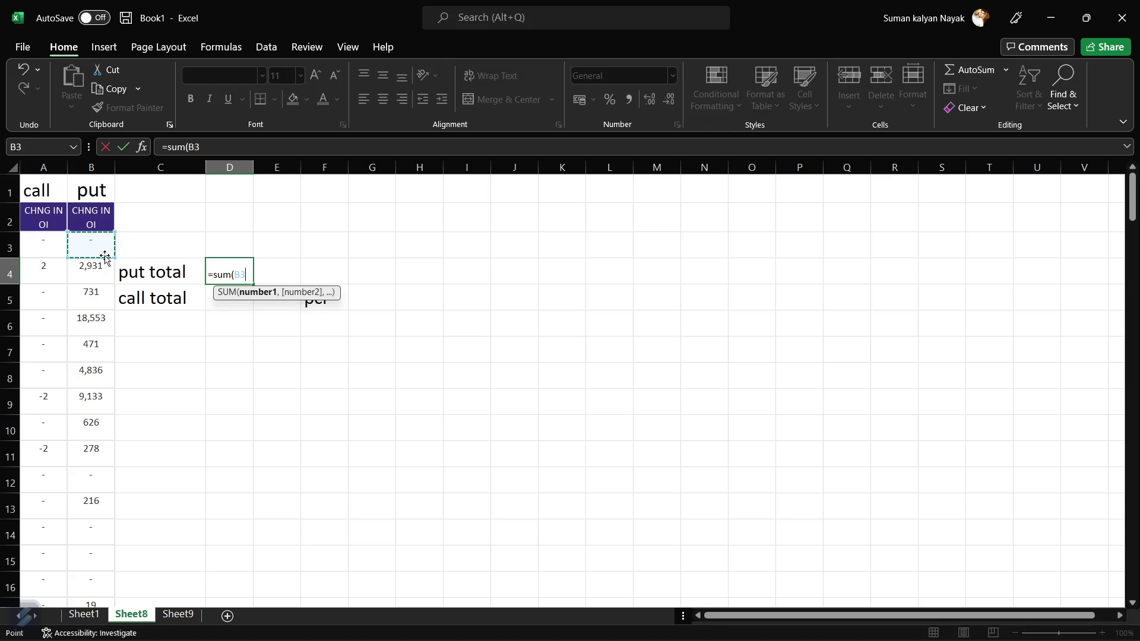
left_click_drag(92, 246, 125, 484)
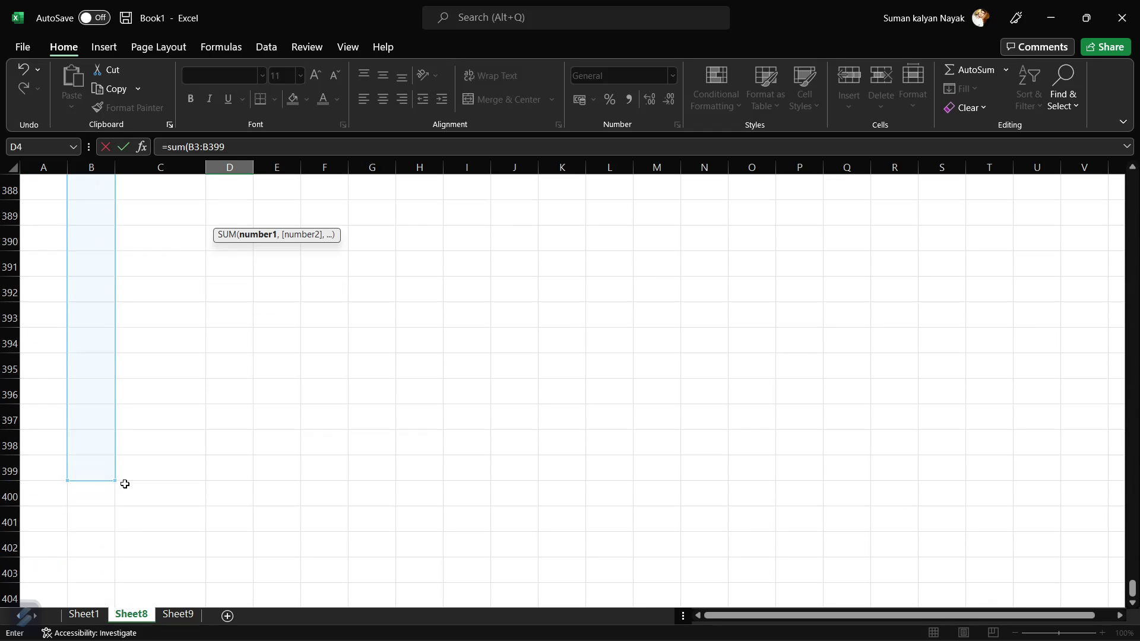
scroll(125, 485, "up", 20)
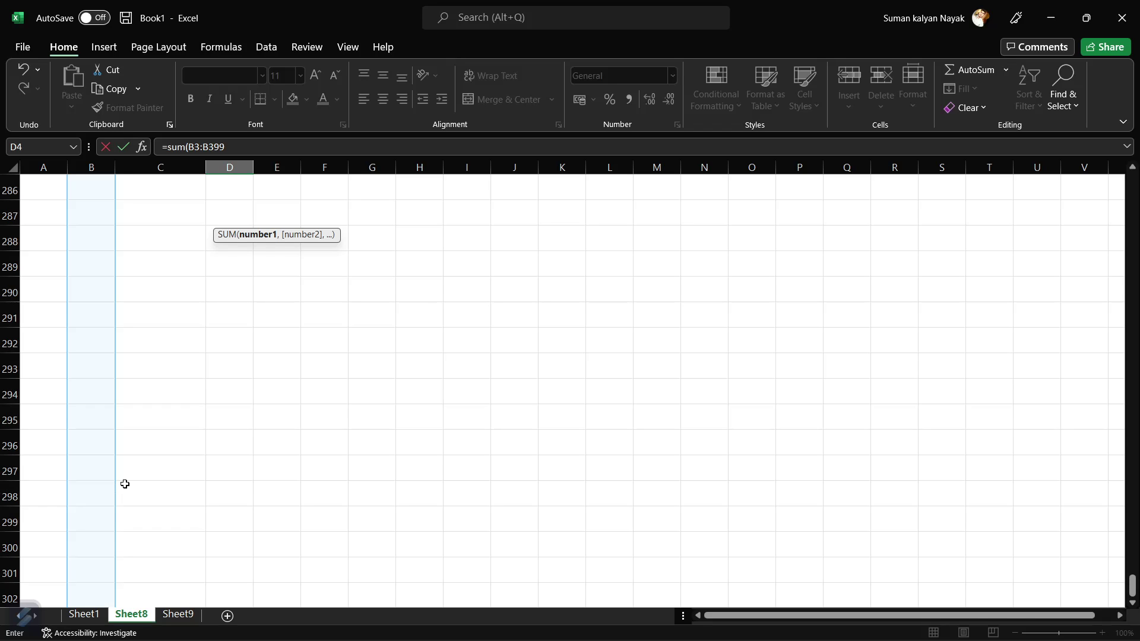
scroll(124, 484, "up", 20)
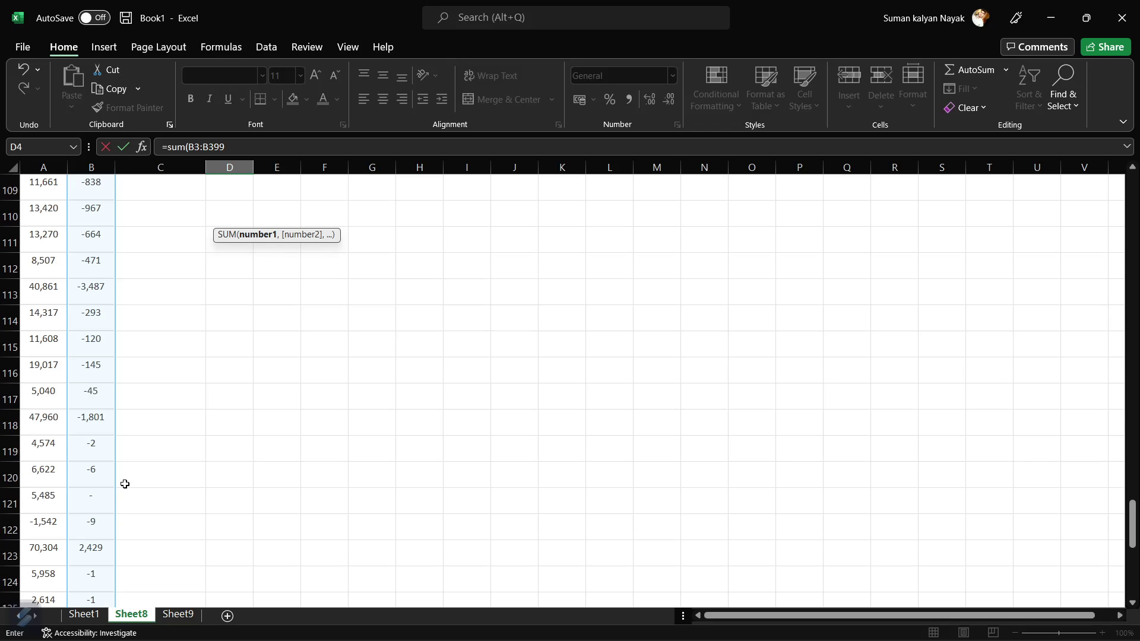
scroll(125, 484, "up", 19)
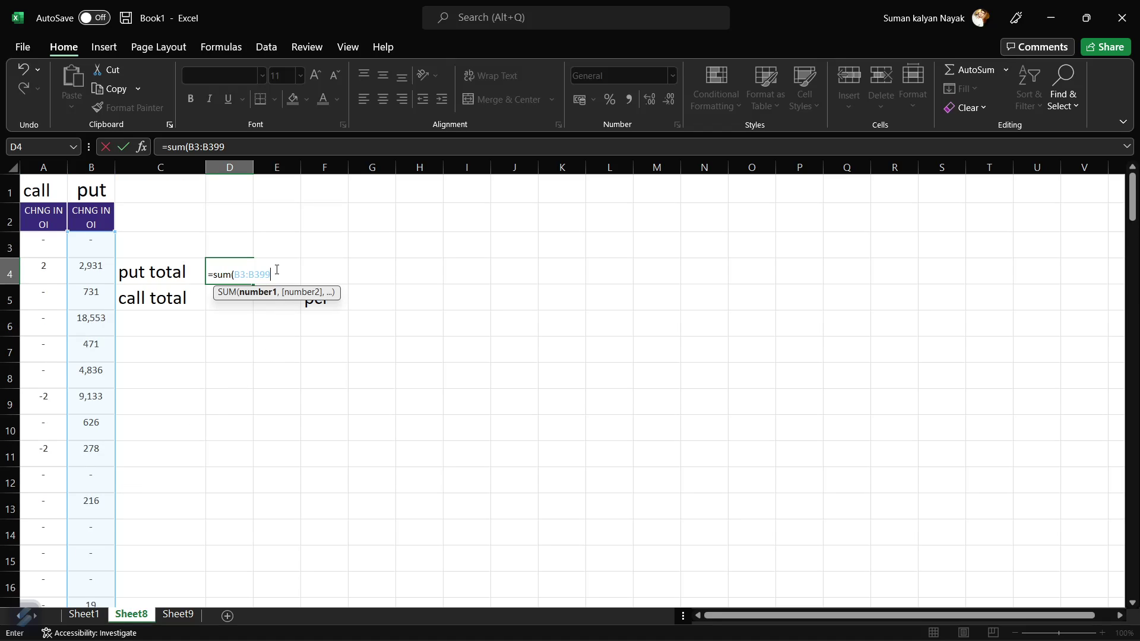
type(")")
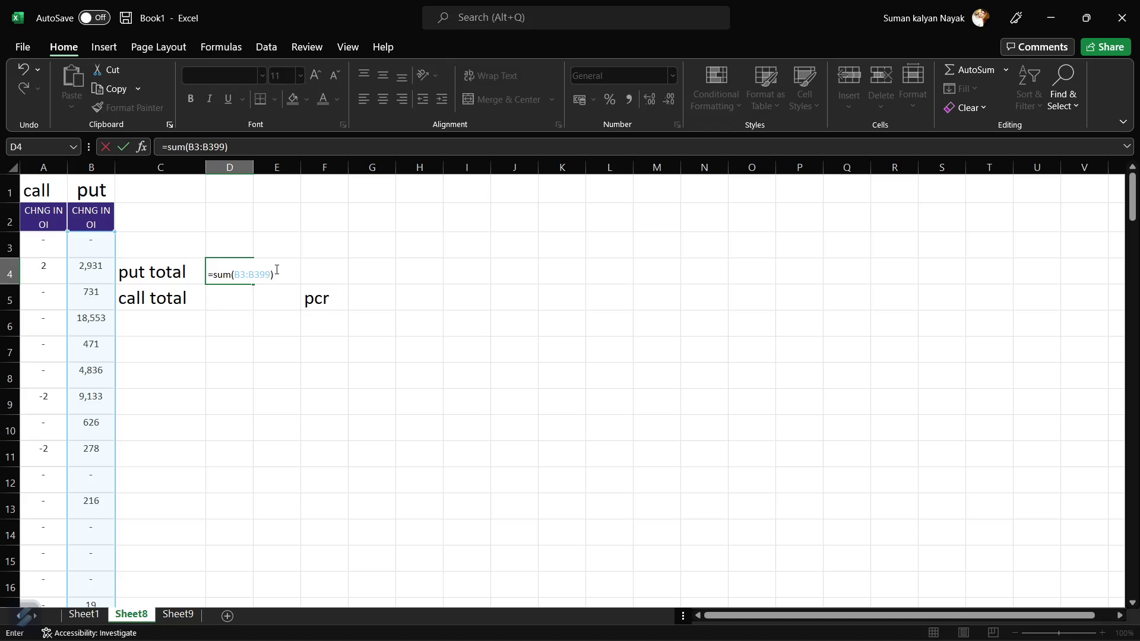
key("Return")
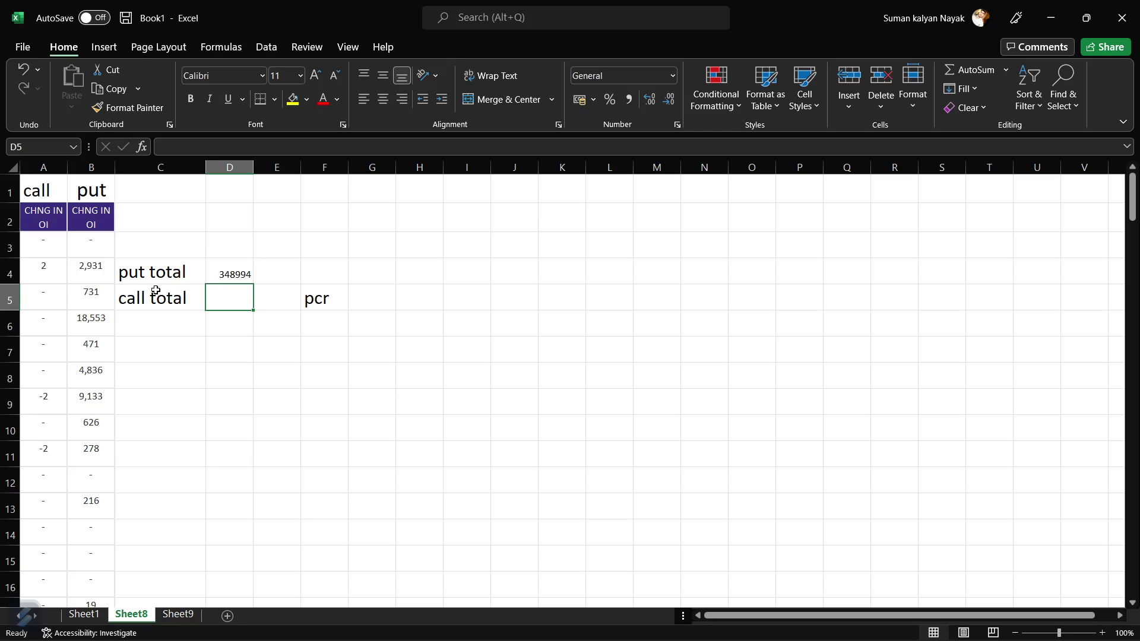
Enter the formula =sum(A3:A269) in D5, beside the call total label, to add up the call column.
double_click(230, 297)
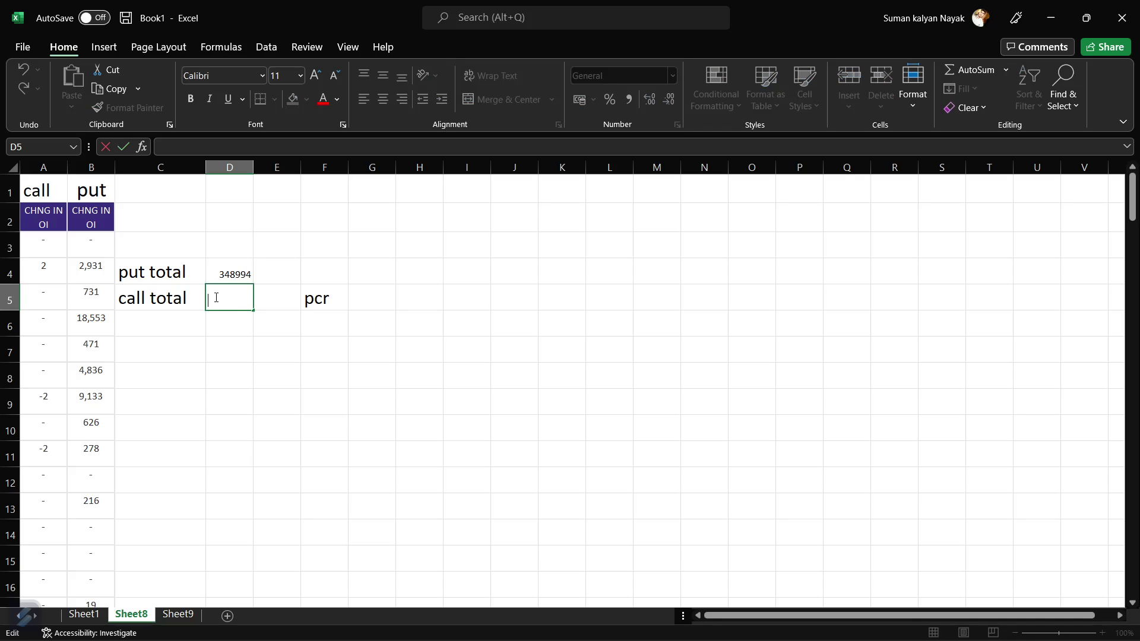
type("=")
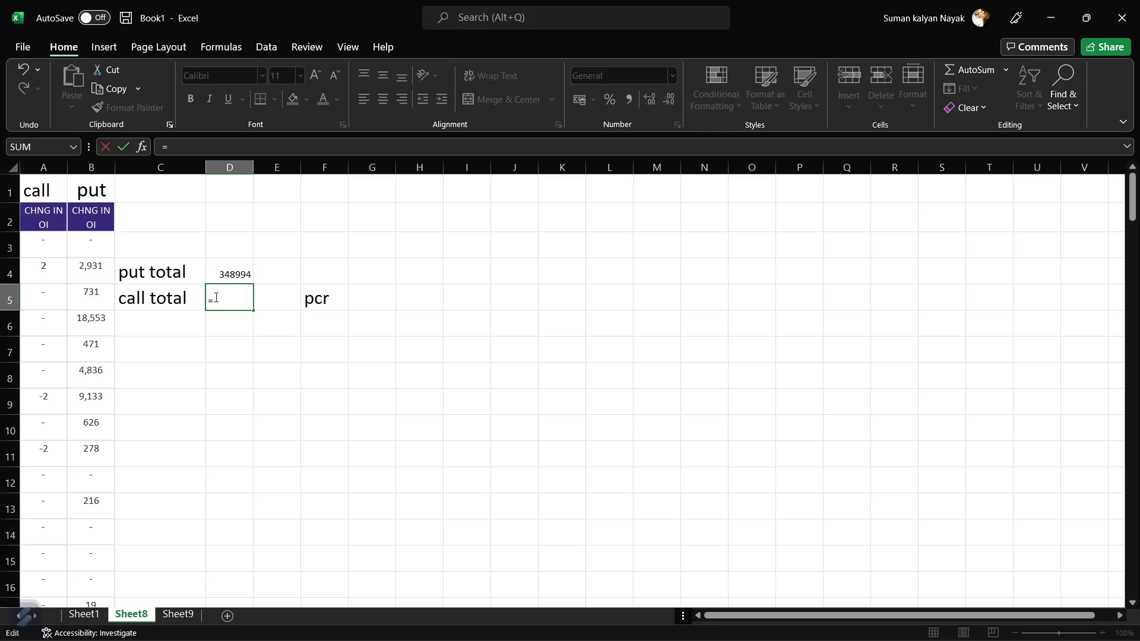
type("sum")
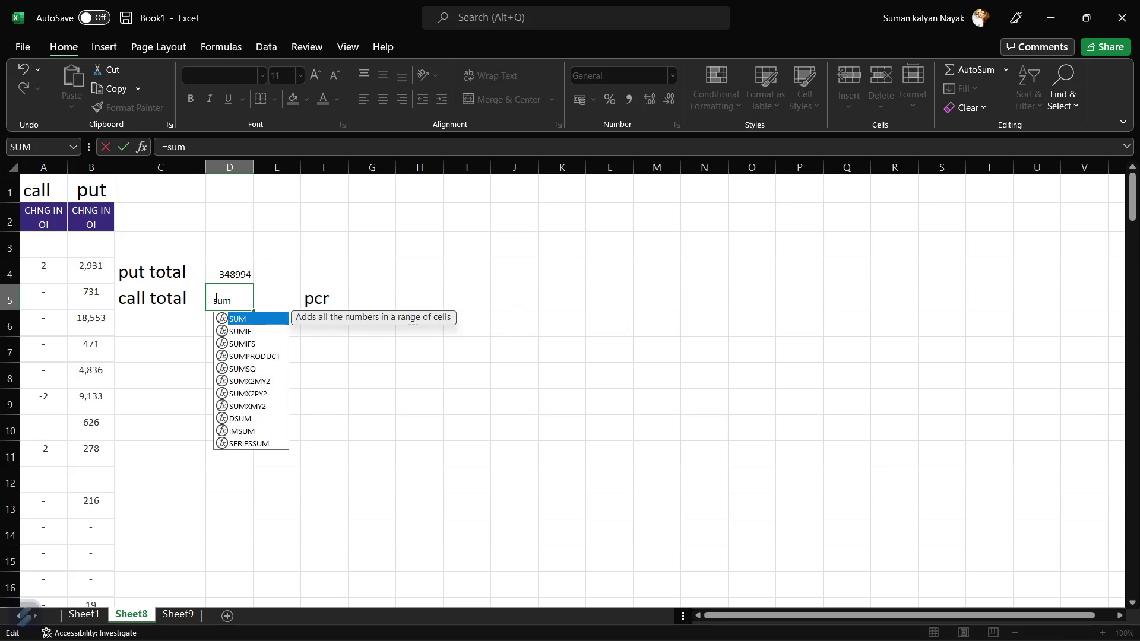
type("(")
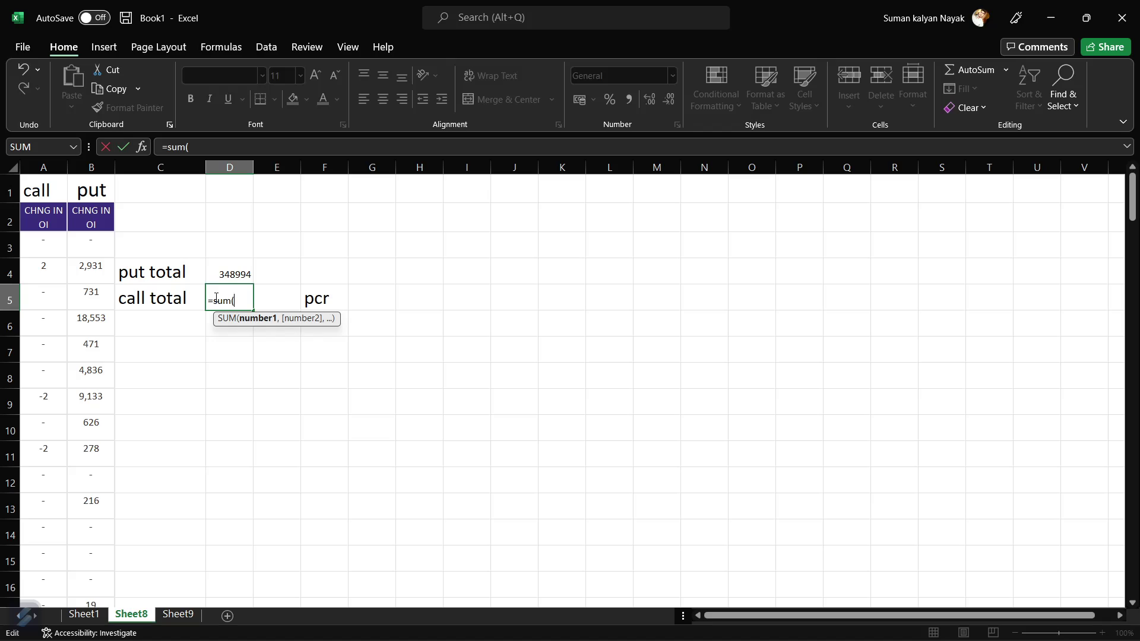
left_click(45, 241)
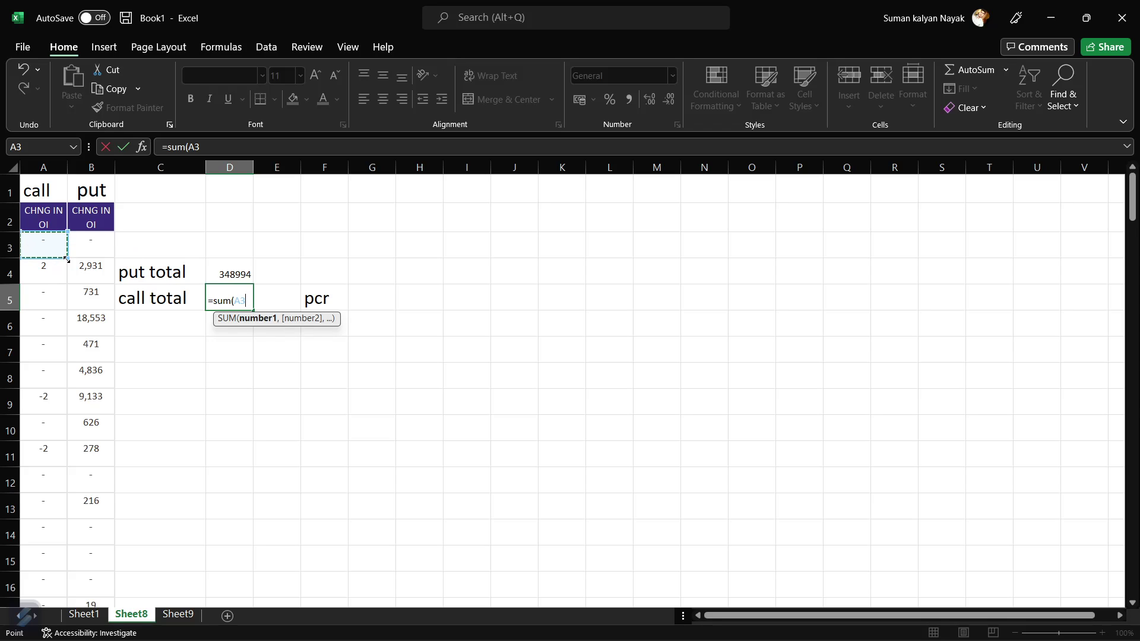
left_click_drag(66, 259, 66, 537)
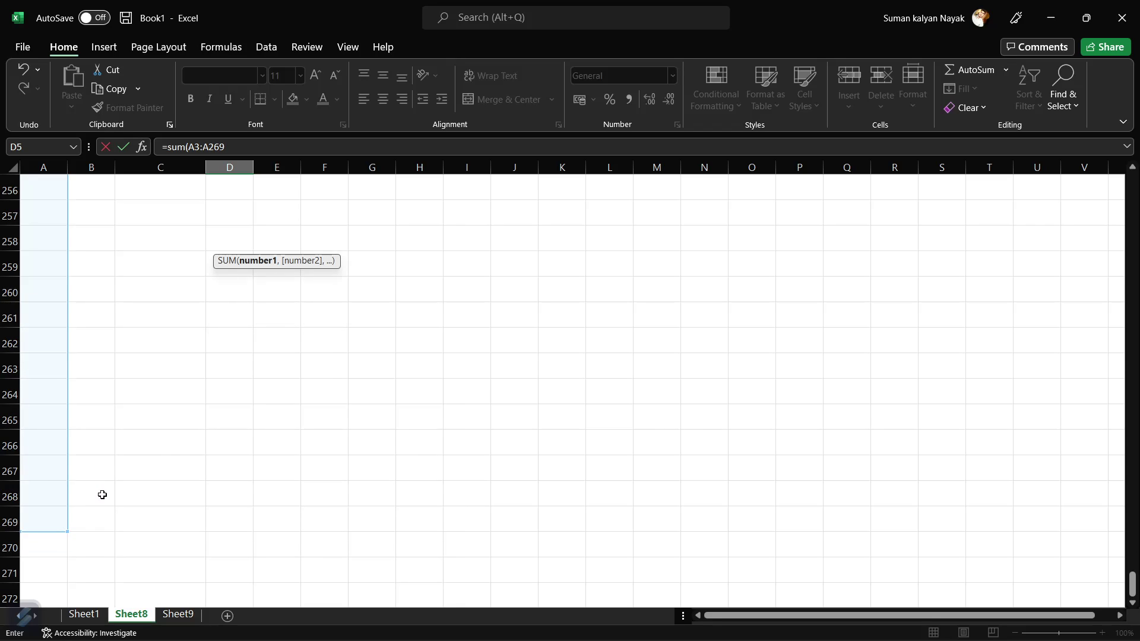
scroll(102, 494, "up", 20)
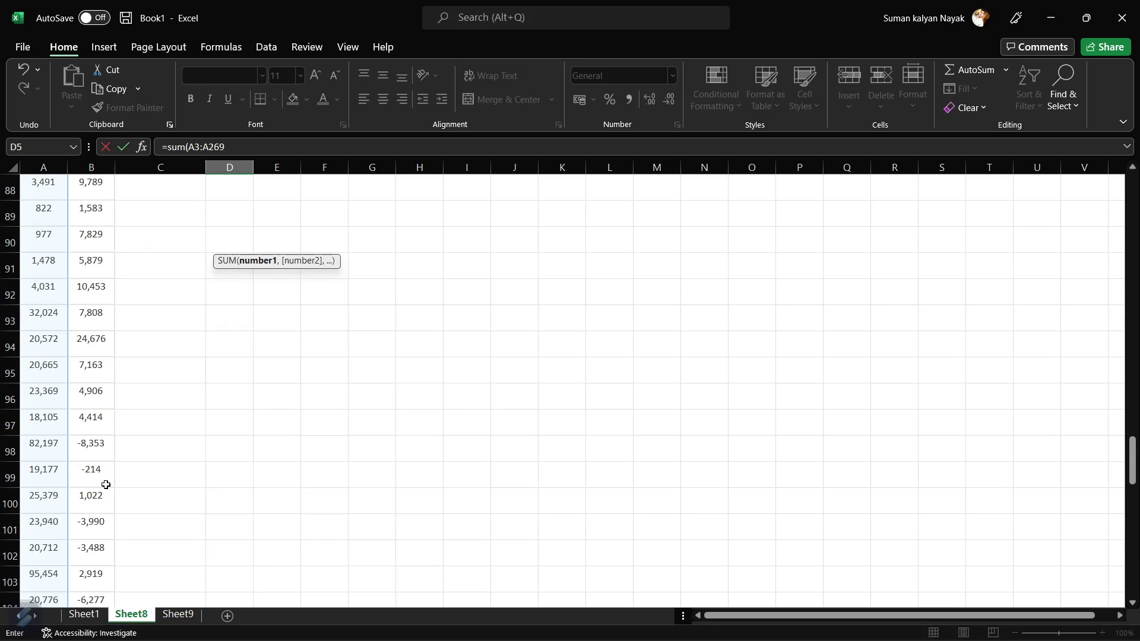
scroll(106, 484, "up", 20)
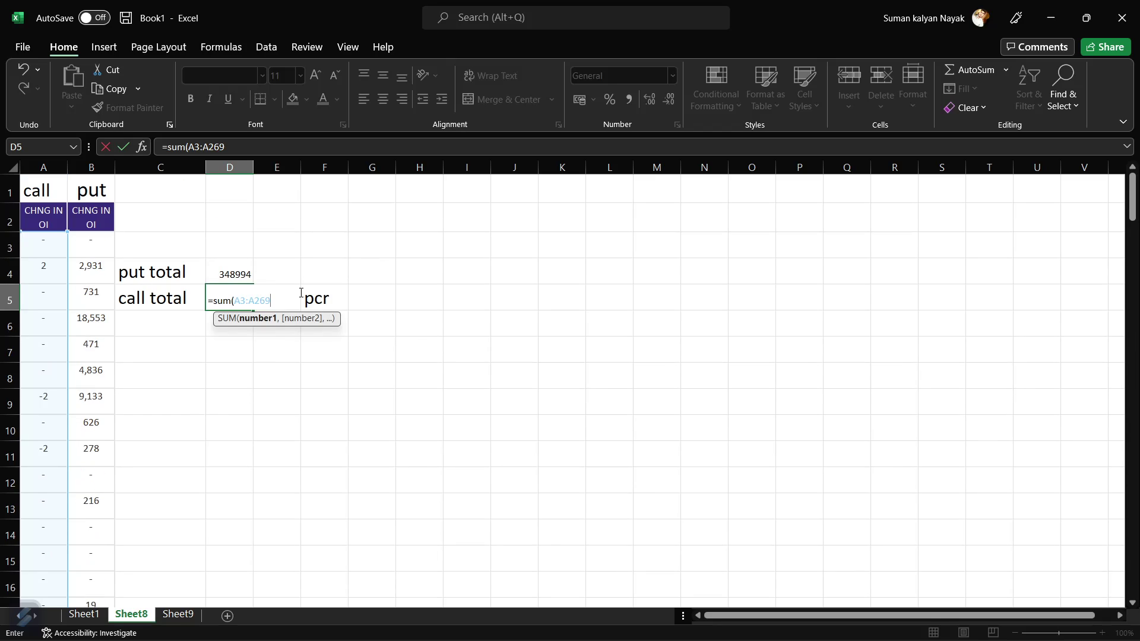
type(")")
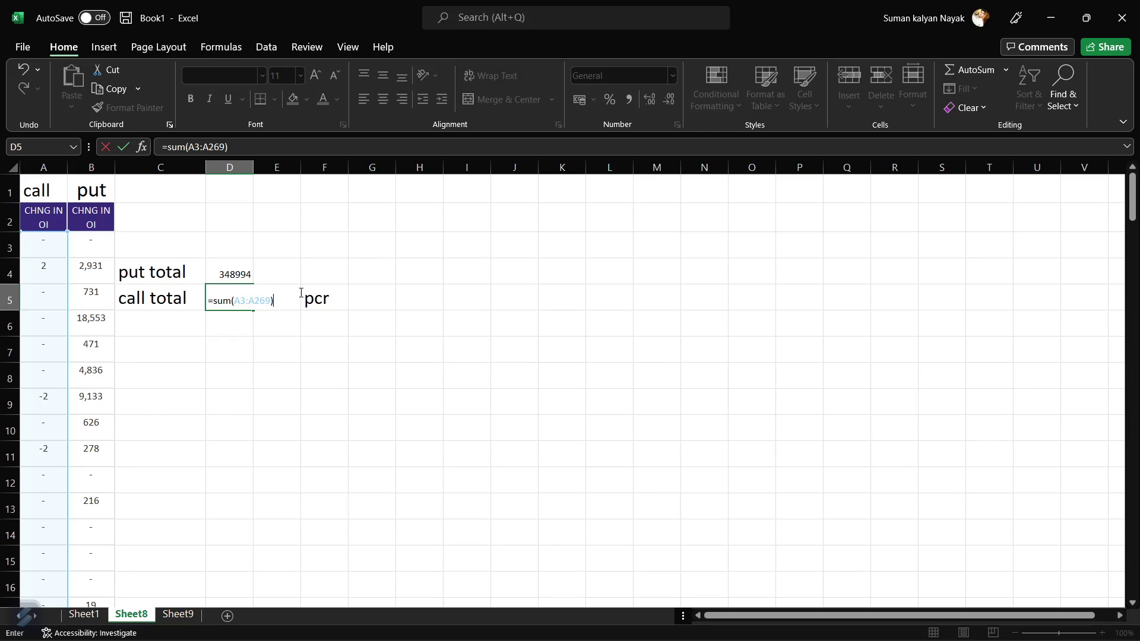
key("Return")
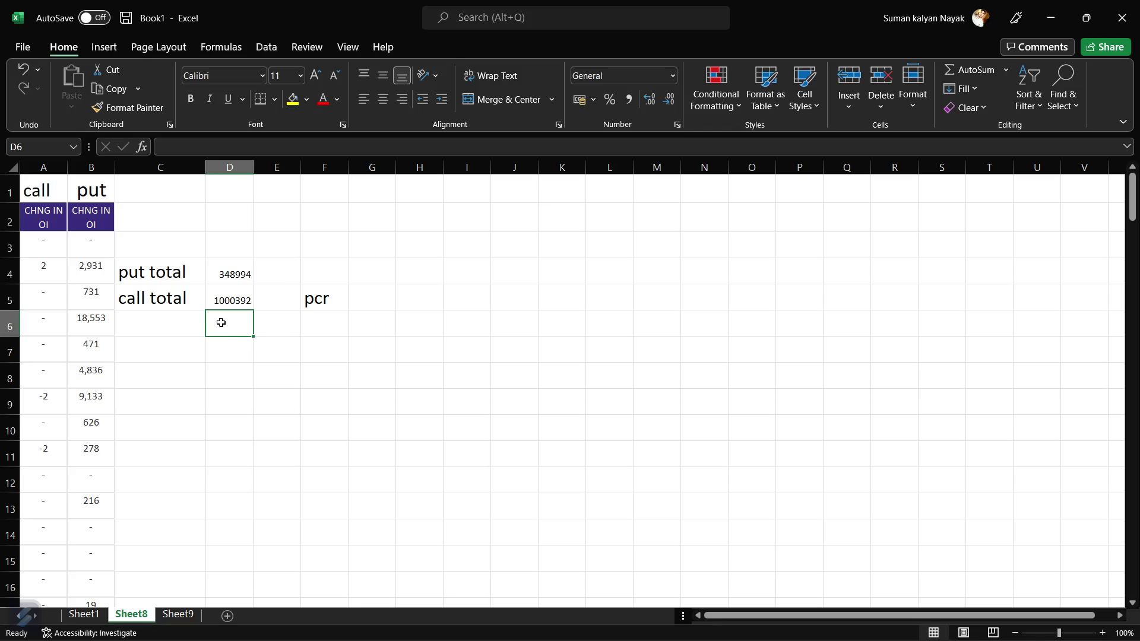
Enter the formula =sum(D4/D5) in G5, beside the pcr label, to divide the put total by the call total.
left_click(306, 270)
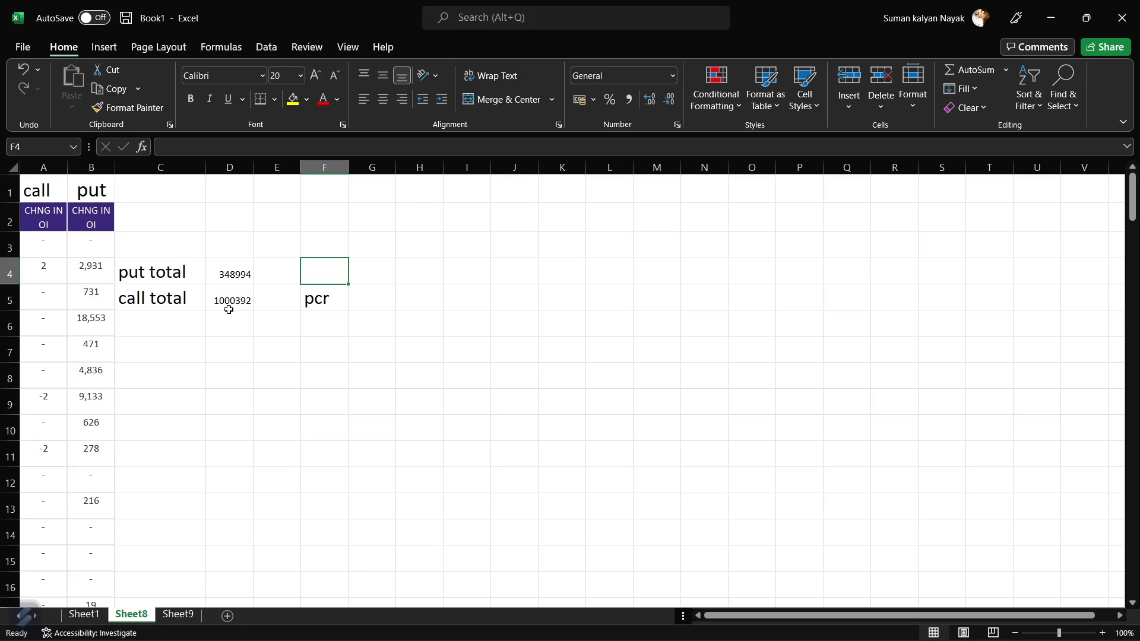
left_click(376, 300)
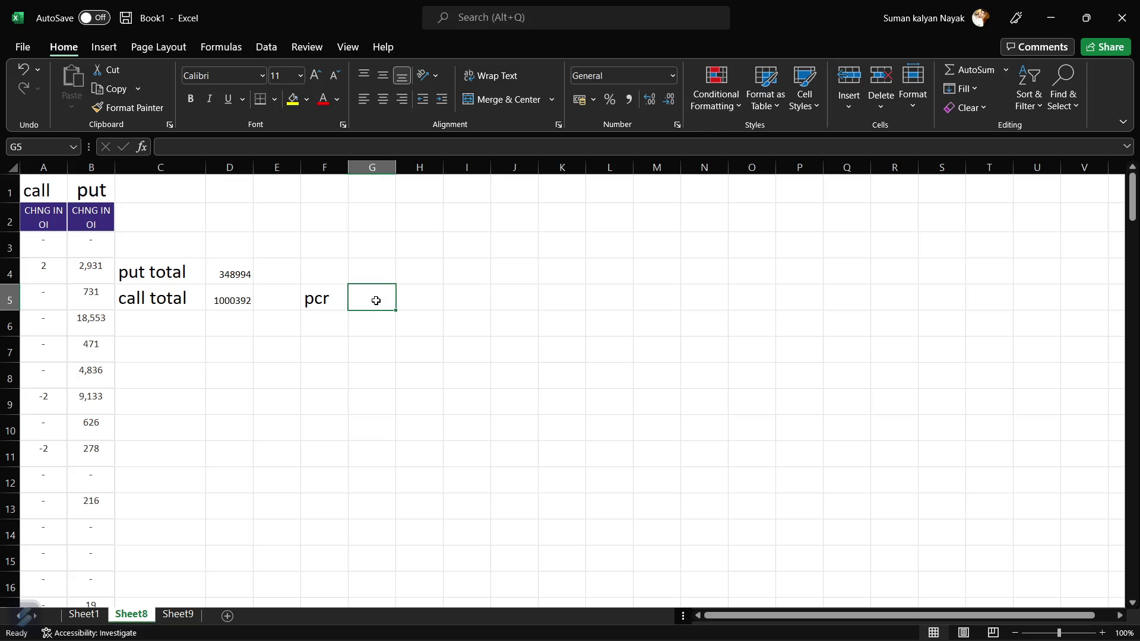
double_click(375, 301)
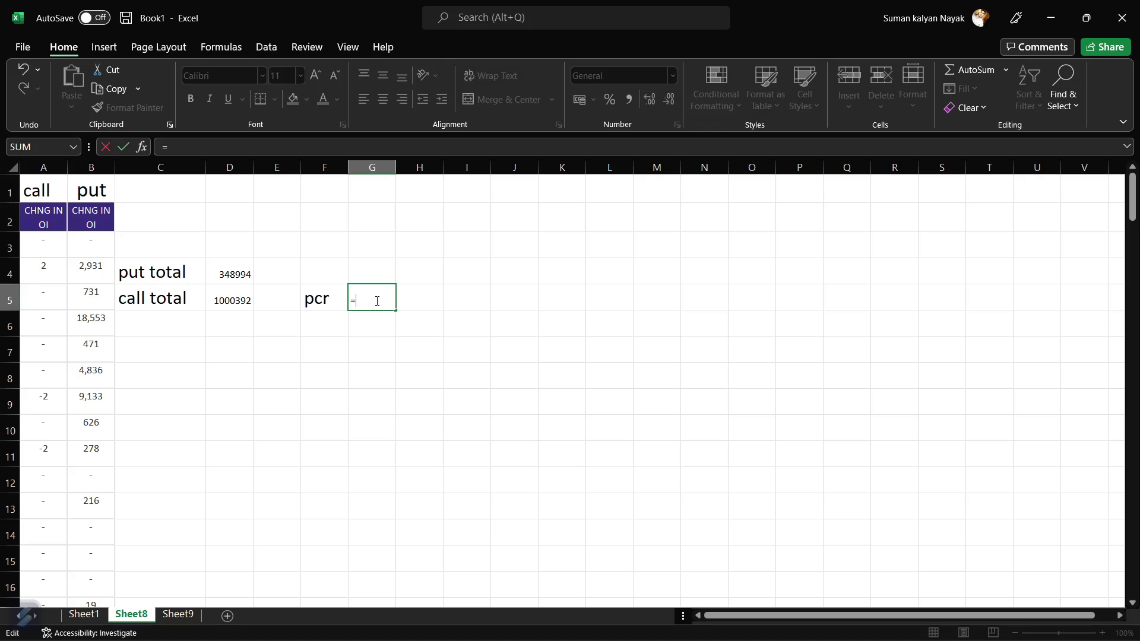
type("sum")
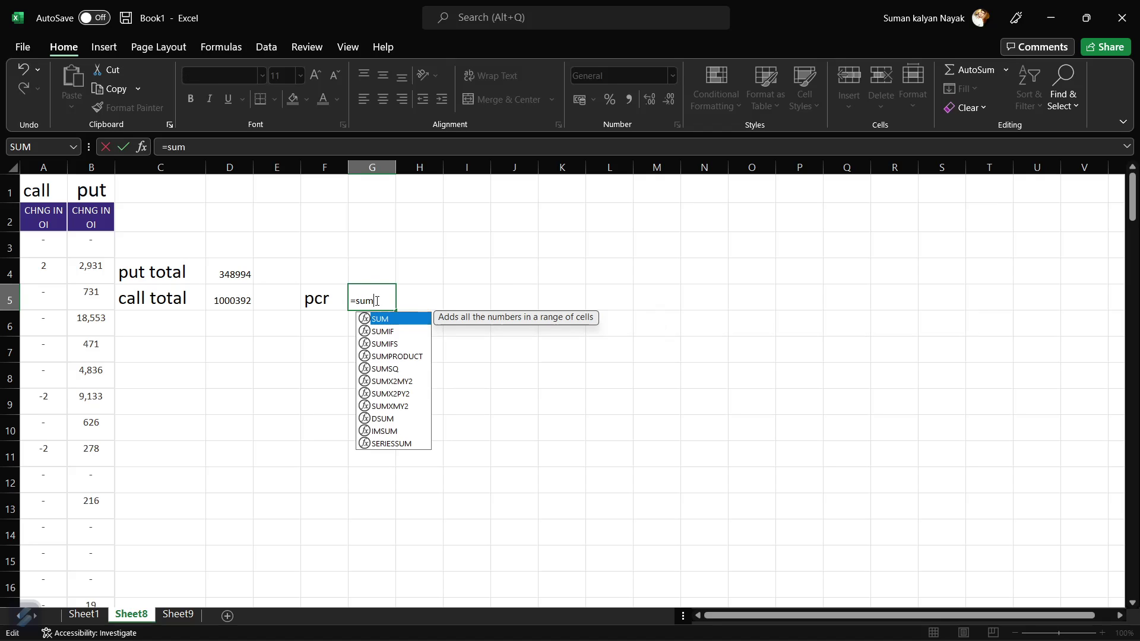
type("(")
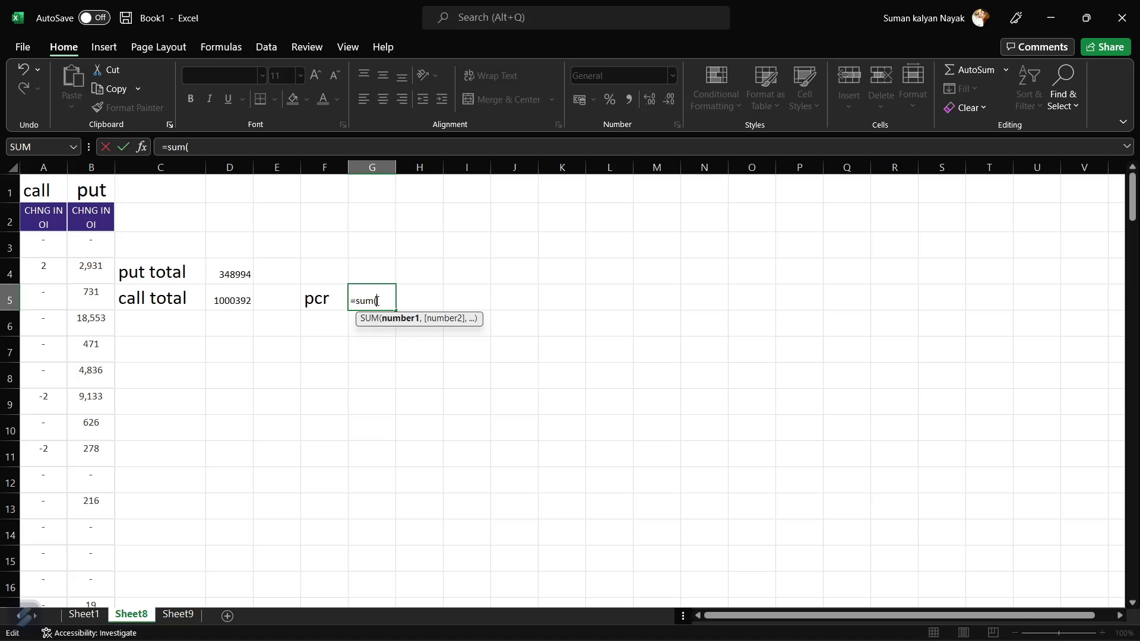
left_click(239, 276)
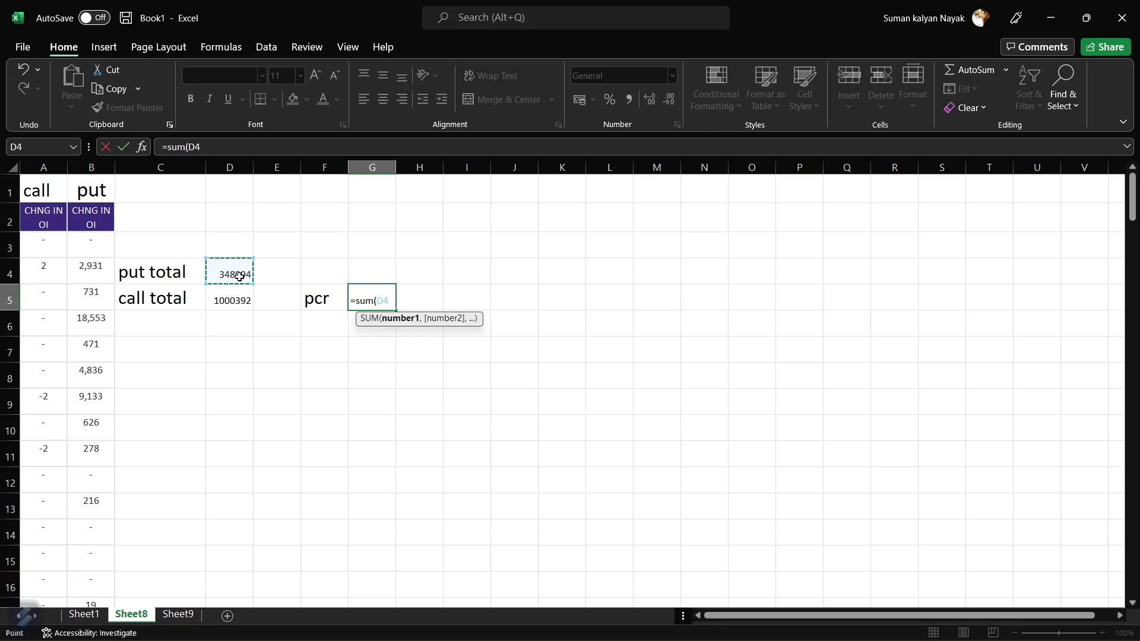
type("/")
left_click(232, 300)
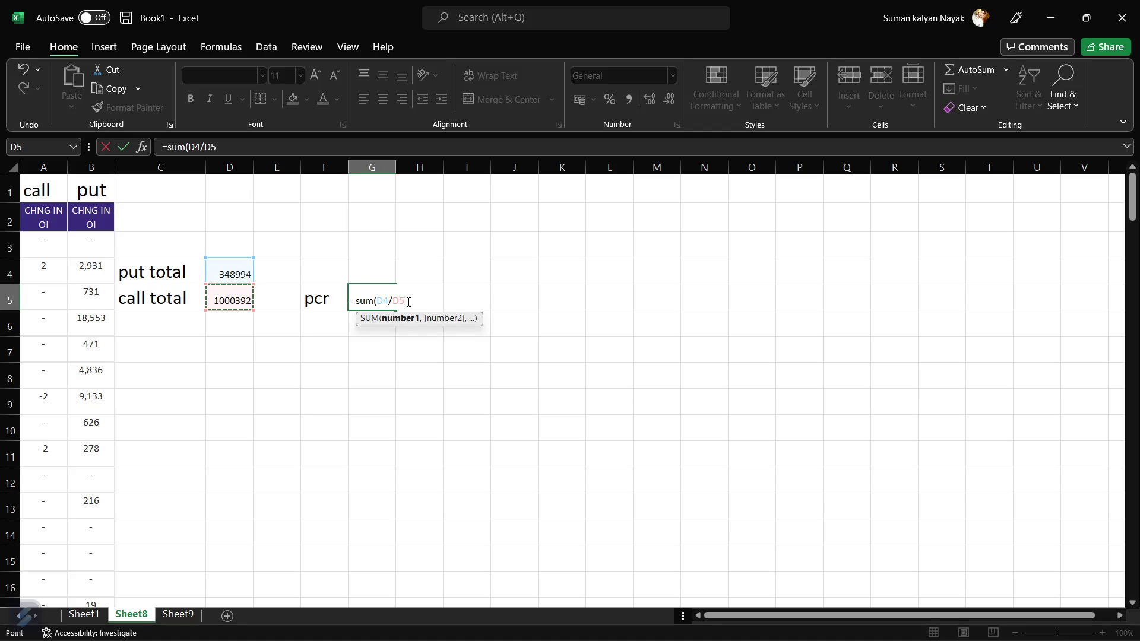
type(")")
key("Return")
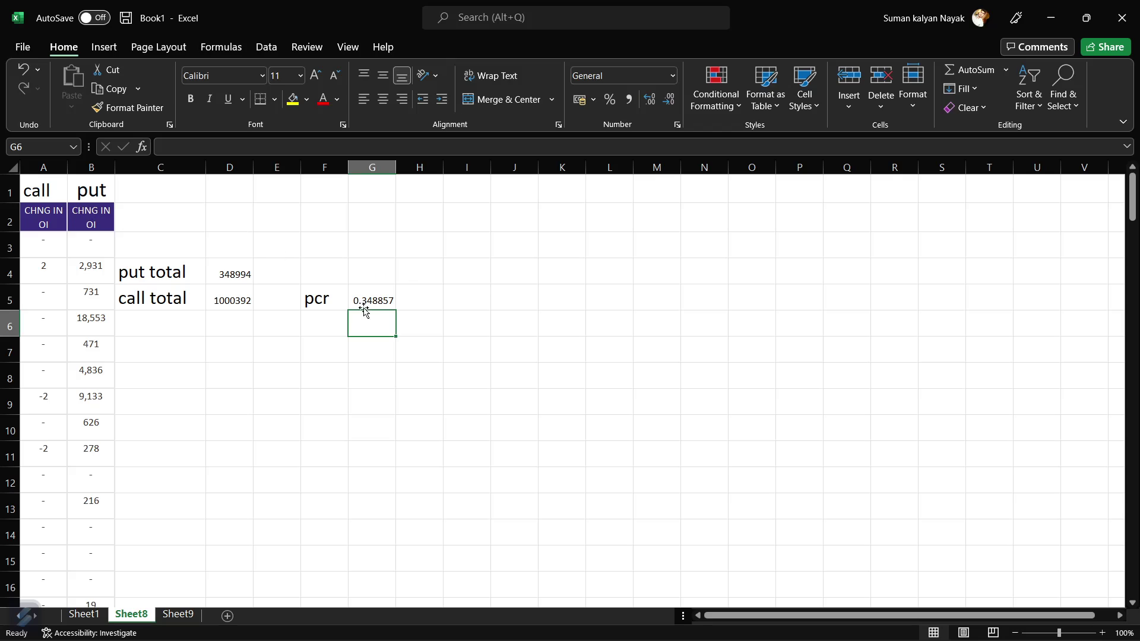
Switch to the NSE option chain page in the browser and display the option contracts for NIFTY.
left_click(181, 615)
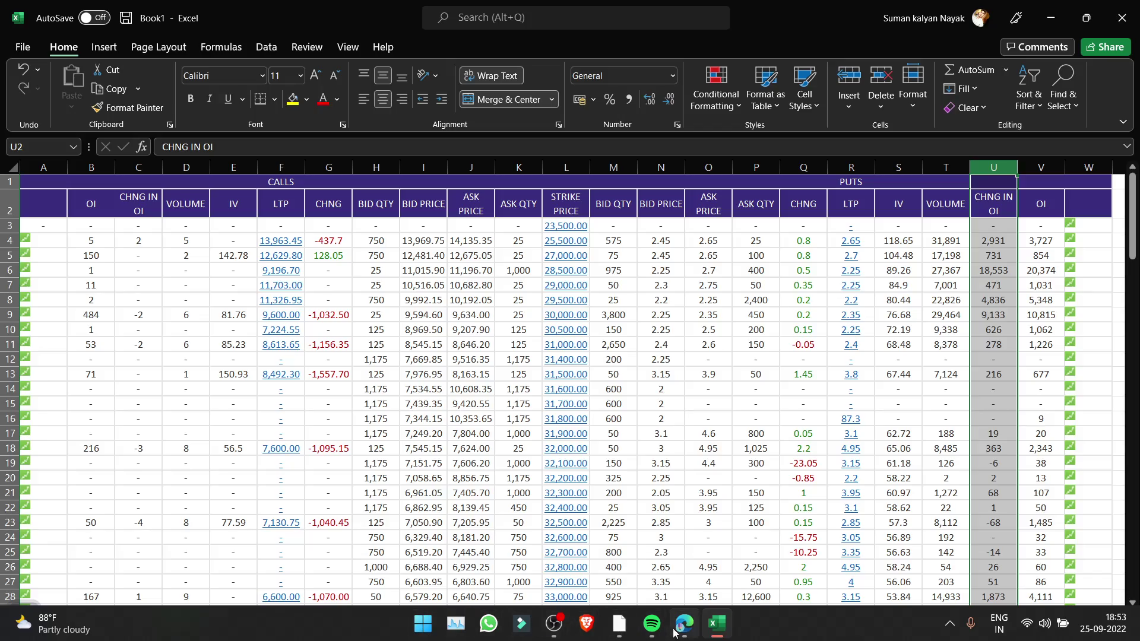
left_click(687, 631)
scroll(433, 297, "up", 10)
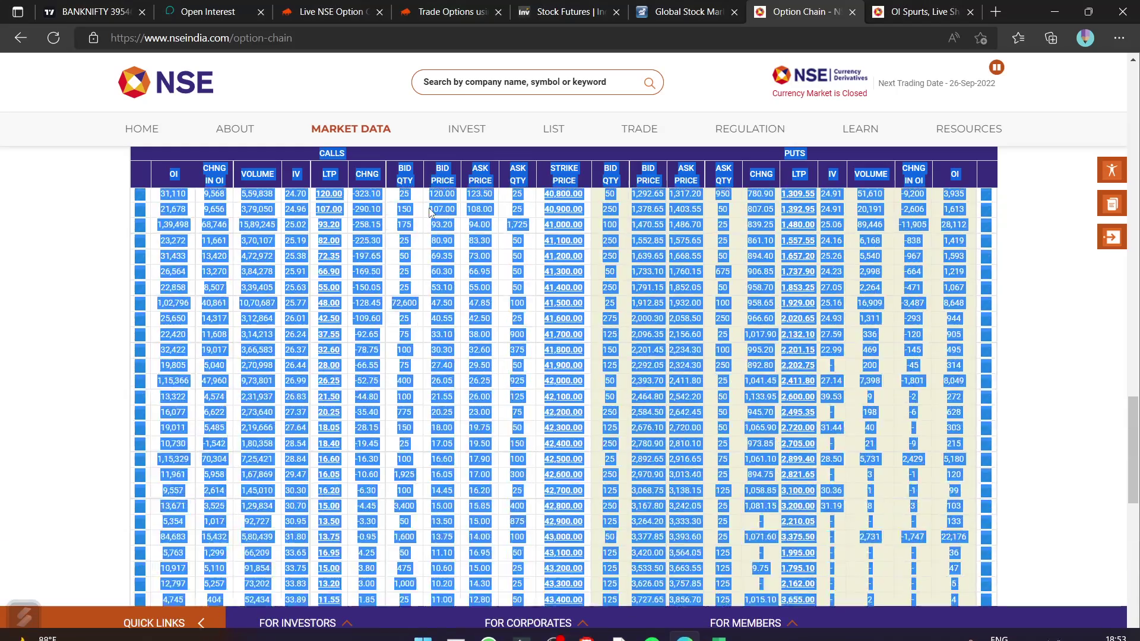
scroll(432, 216, "up", 10)
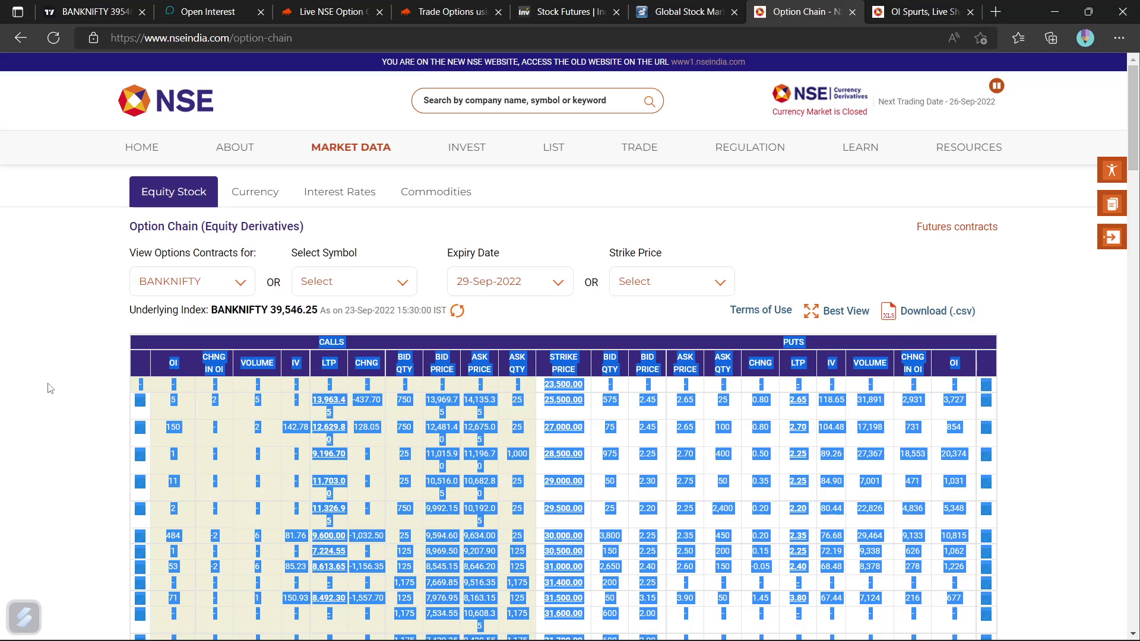
left_click(47, 389)
left_click(199, 288)
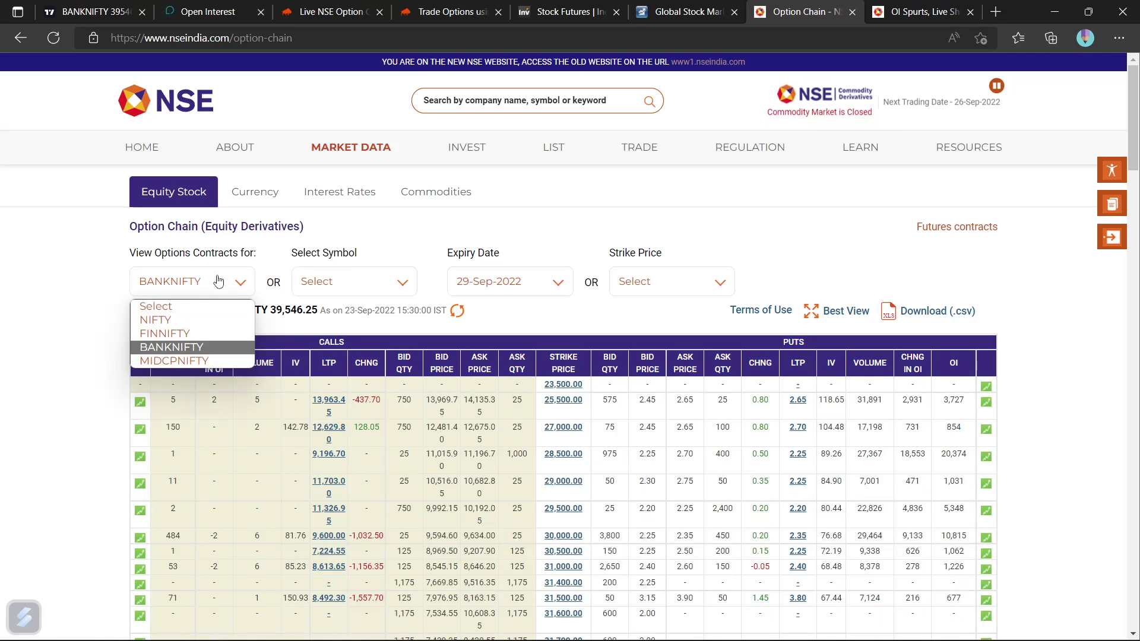
left_click(162, 322)
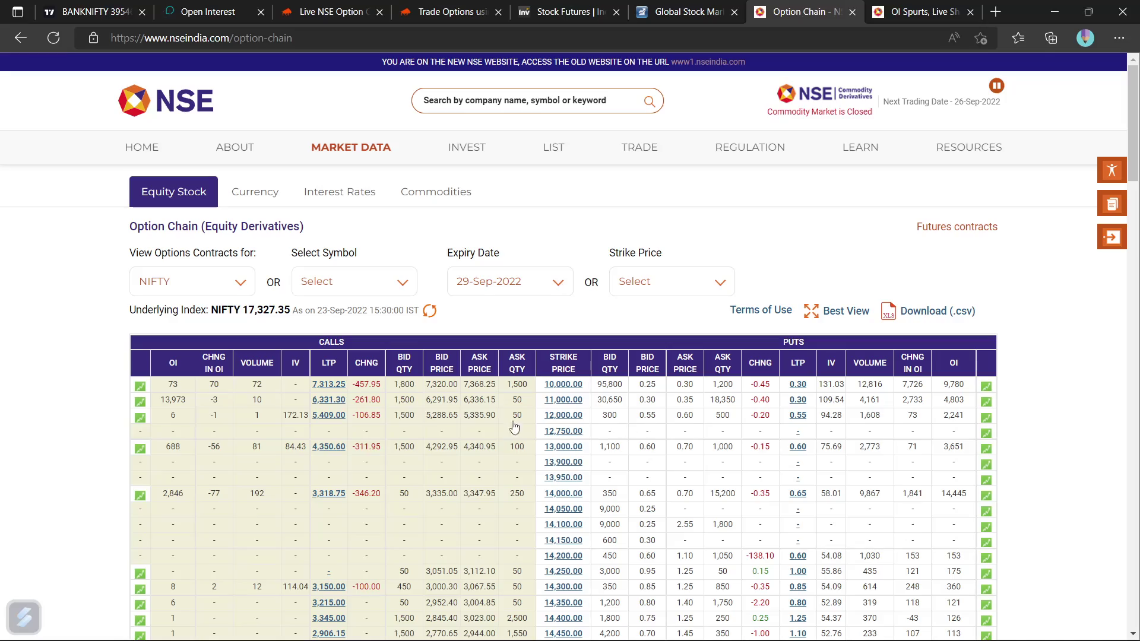
Copy the whole NIFTY option chain table, from the CALLS and PUTS header row down to the Tot row.
left_click_drag(123, 353, 990, 323)
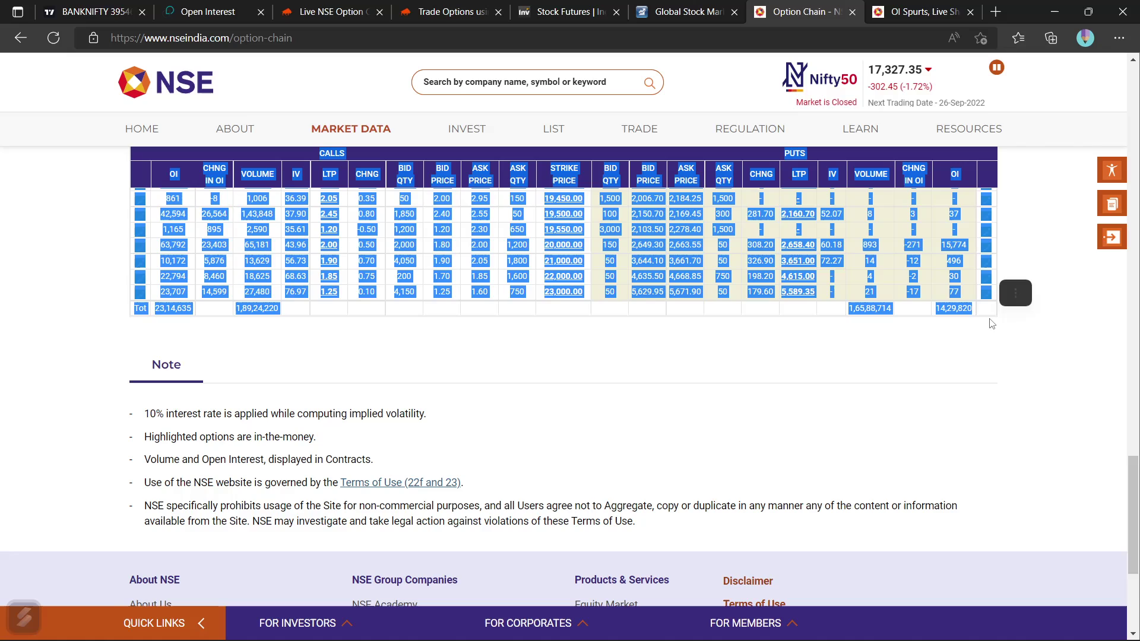
right_click(990, 323)
left_click(808, 334)
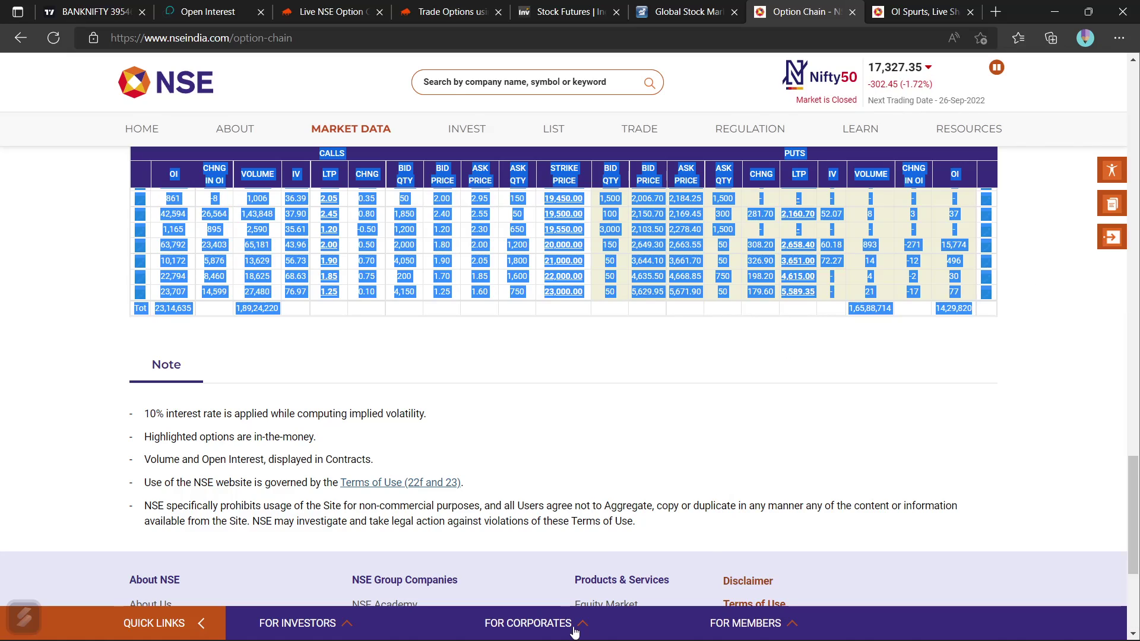
Switch to the Excel workbook and paste the copied NIFTY option chain into a new sheet after Sheet9, starting at A1.
mouse_move(717, 623)
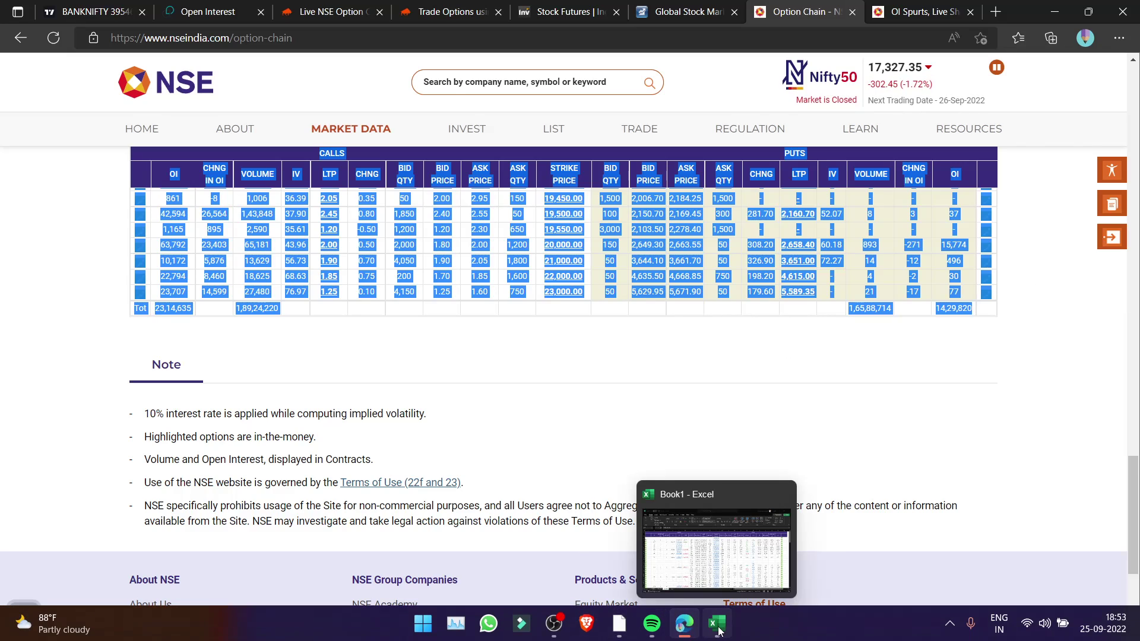
left_click(718, 542)
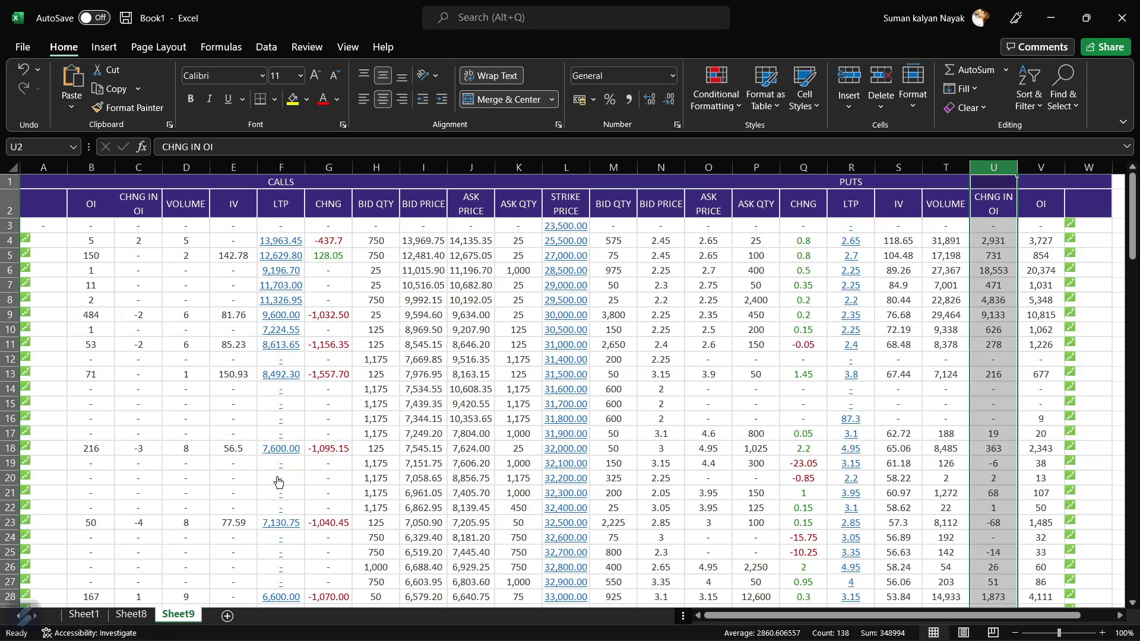
left_click(227, 617)
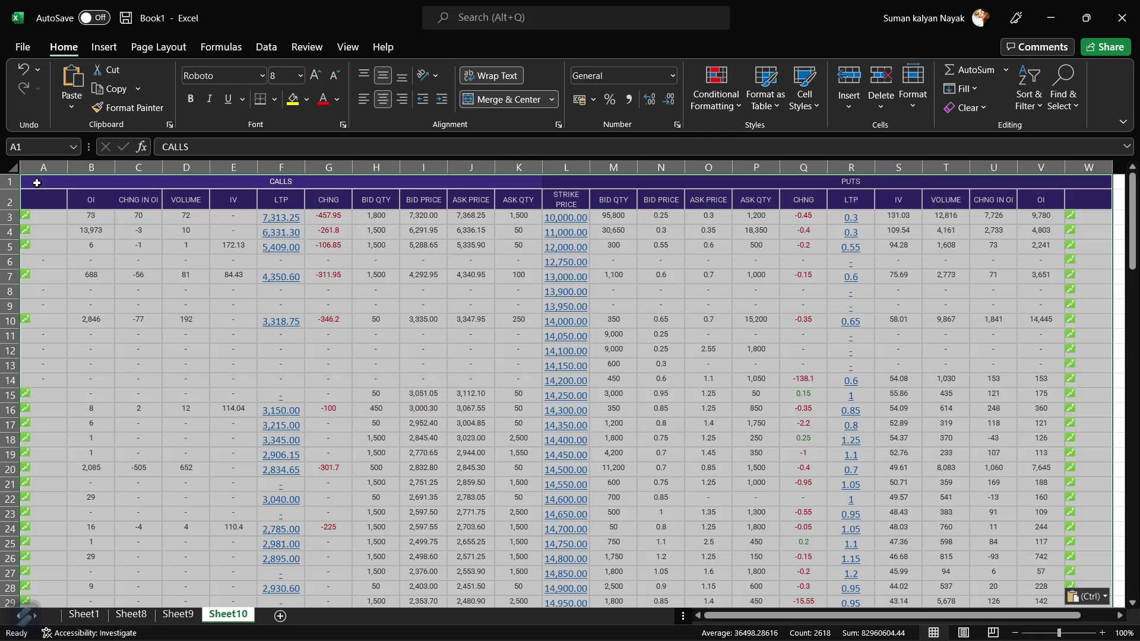
Copy the CALLS "CHNG IN OI" column C from Sheet10 over column A of Sheet8, under the call heading.
left_click(139, 168)
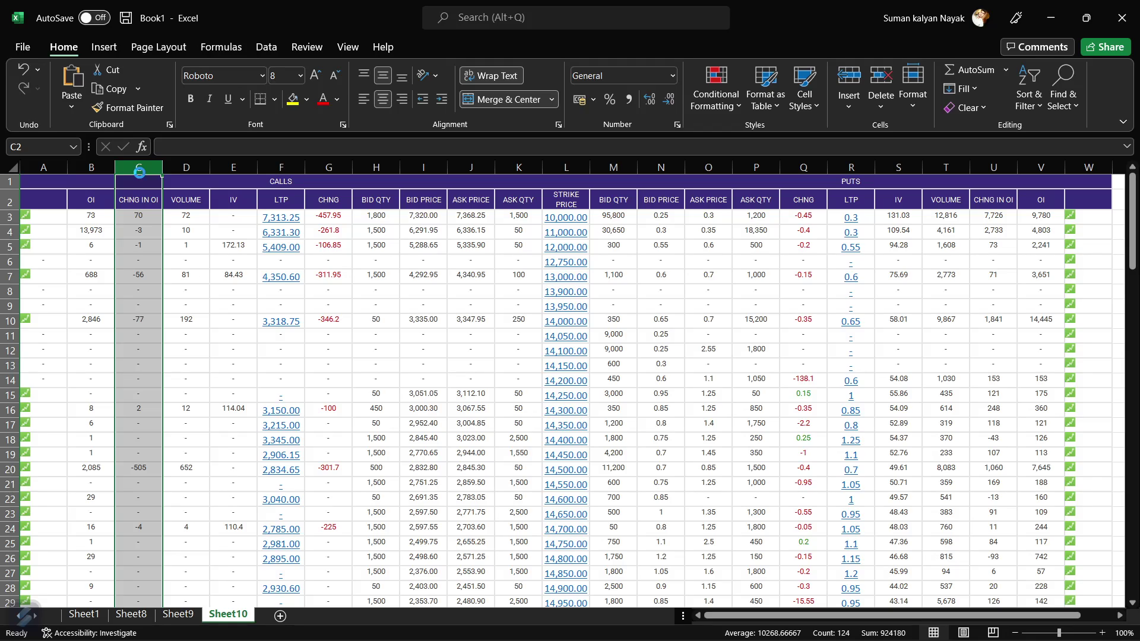
key("ctrl+c")
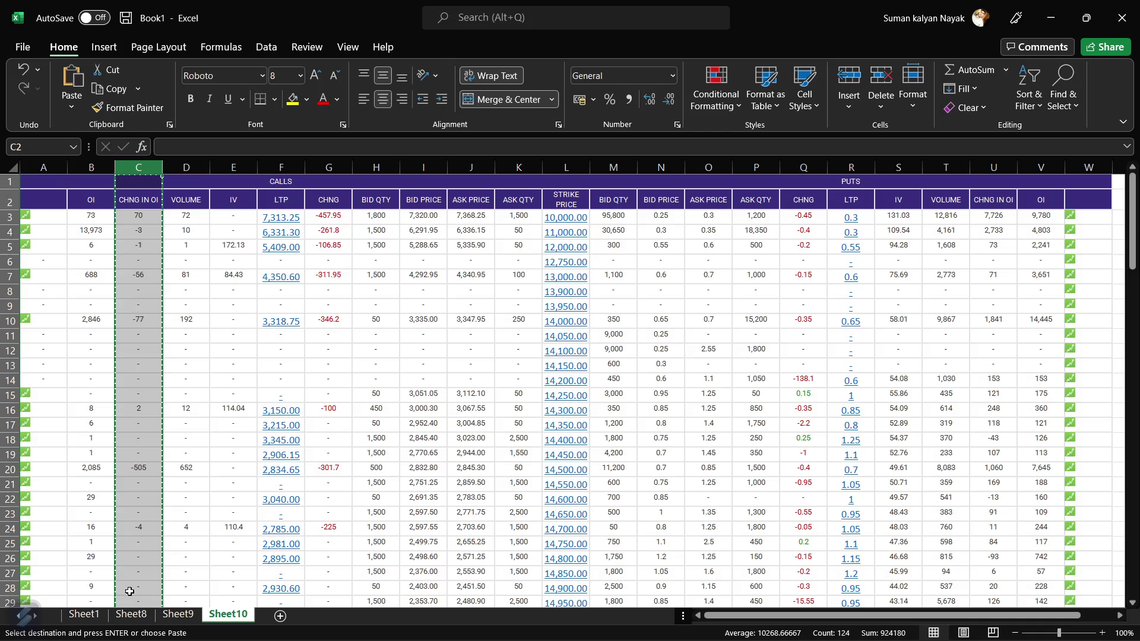
left_click(135, 615)
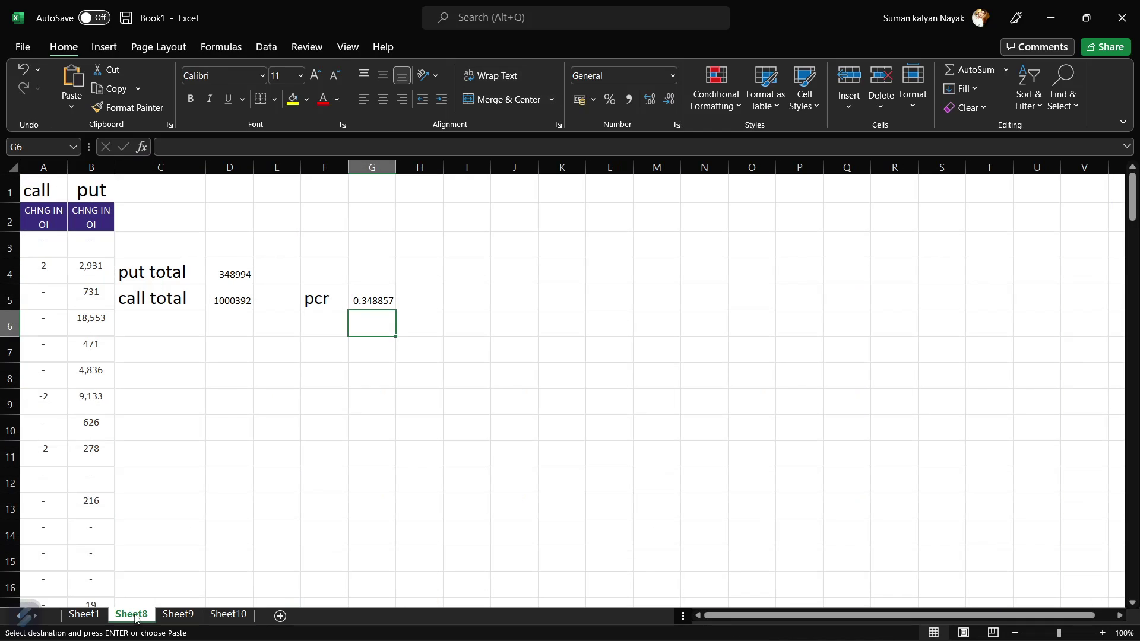
left_click(40, 168)
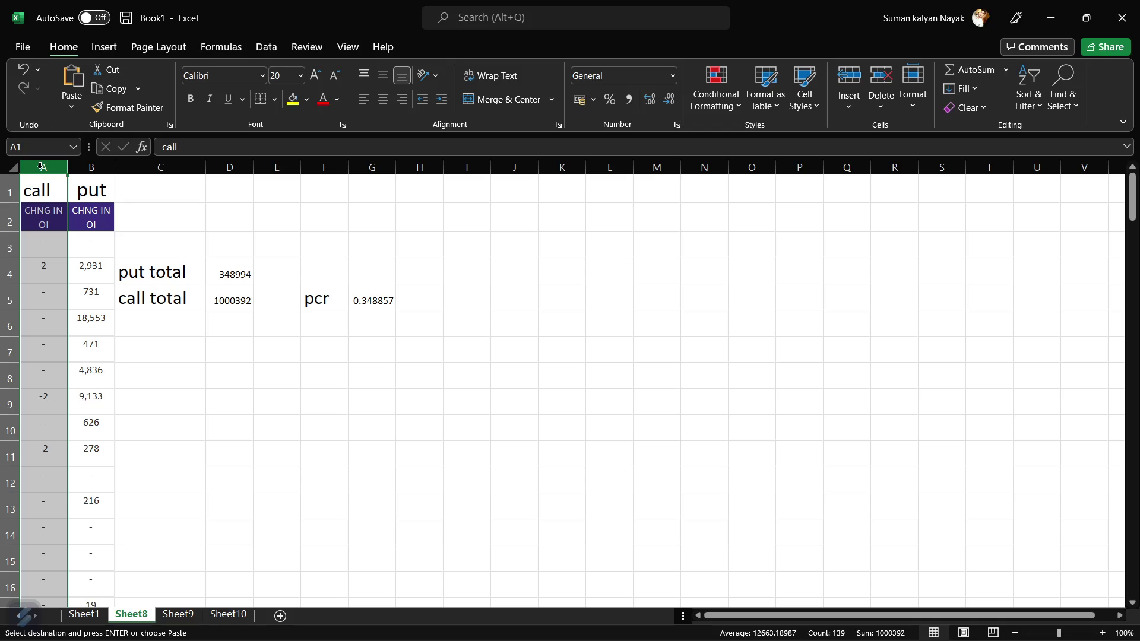
key("ctrl+v")
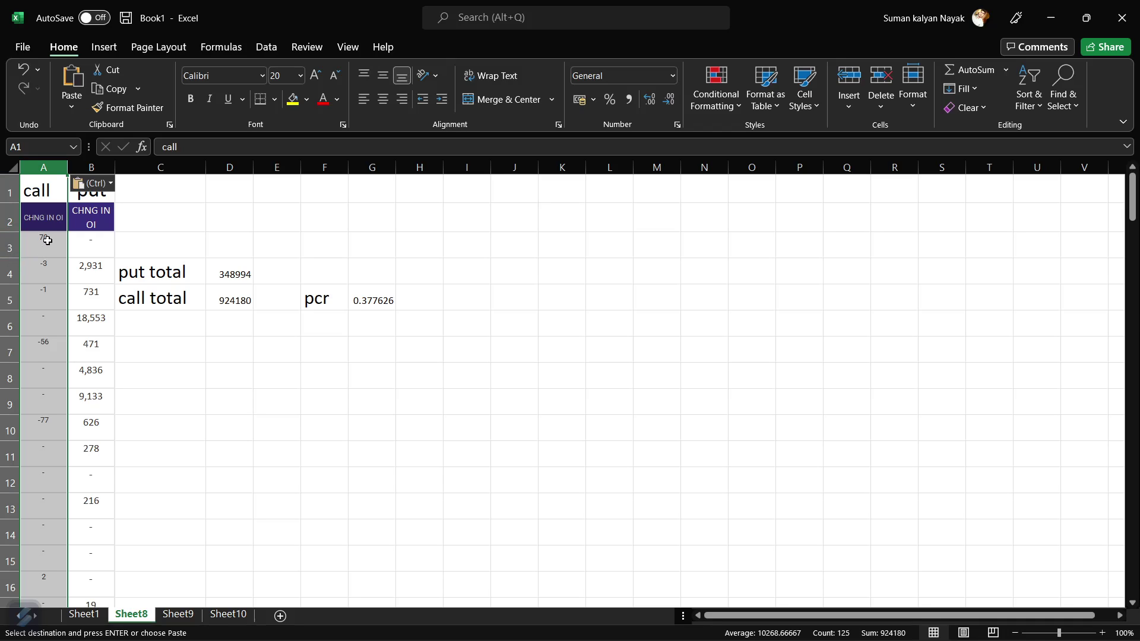
left_click(247, 236)
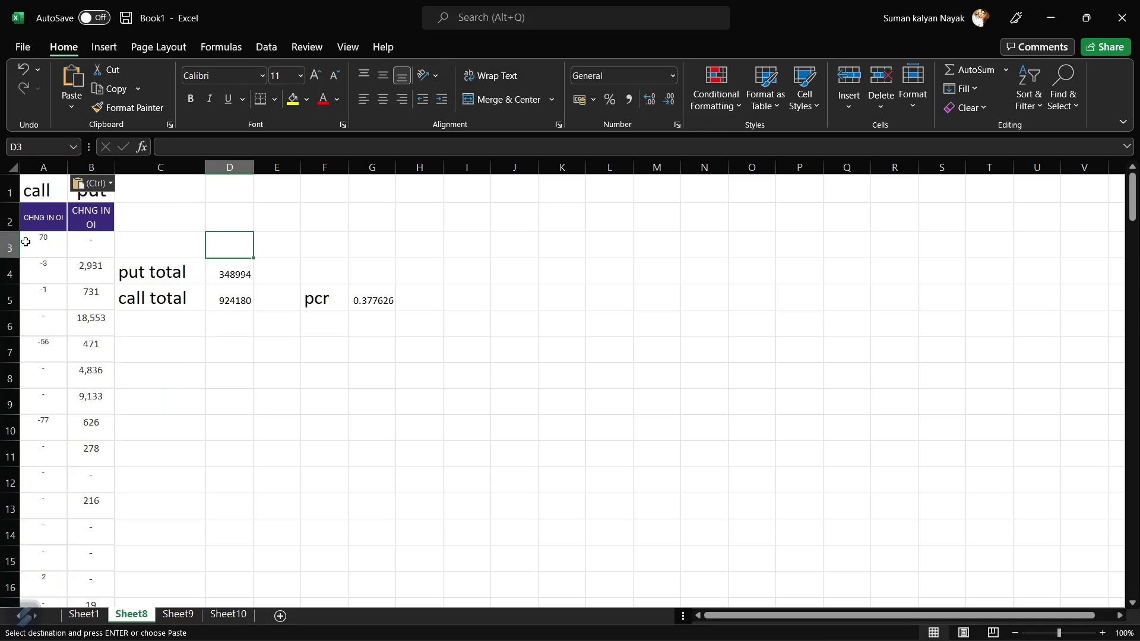
Copy the PUTS "CHNG IN OI" column U from Sheet10 over column B of Sheet8, under the put heading.
left_click(232, 615)
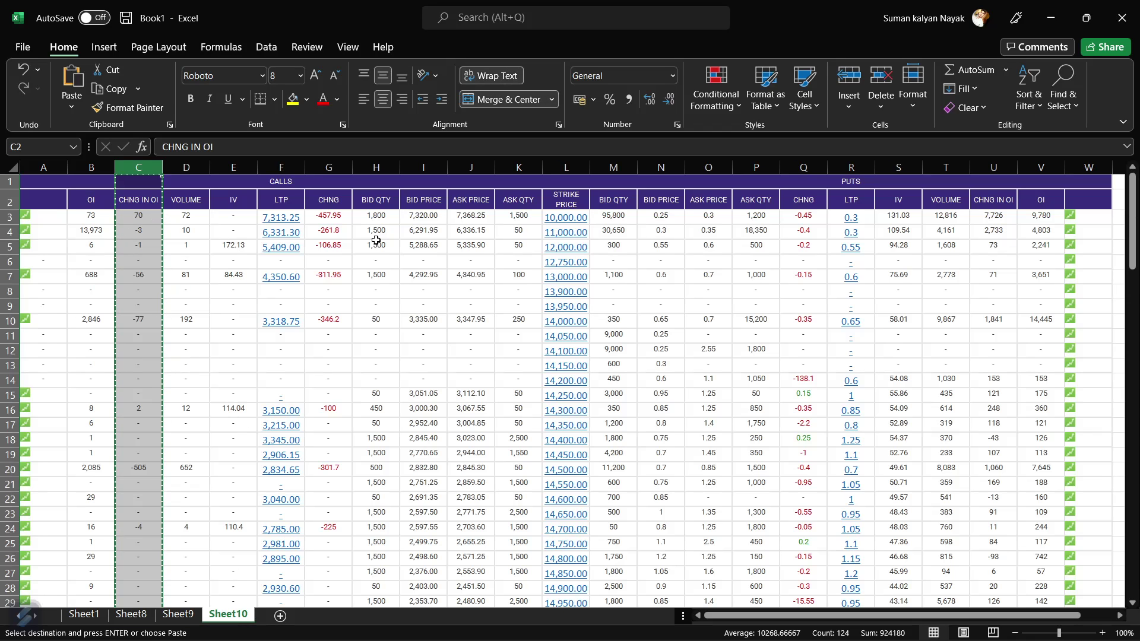
left_click(993, 168)
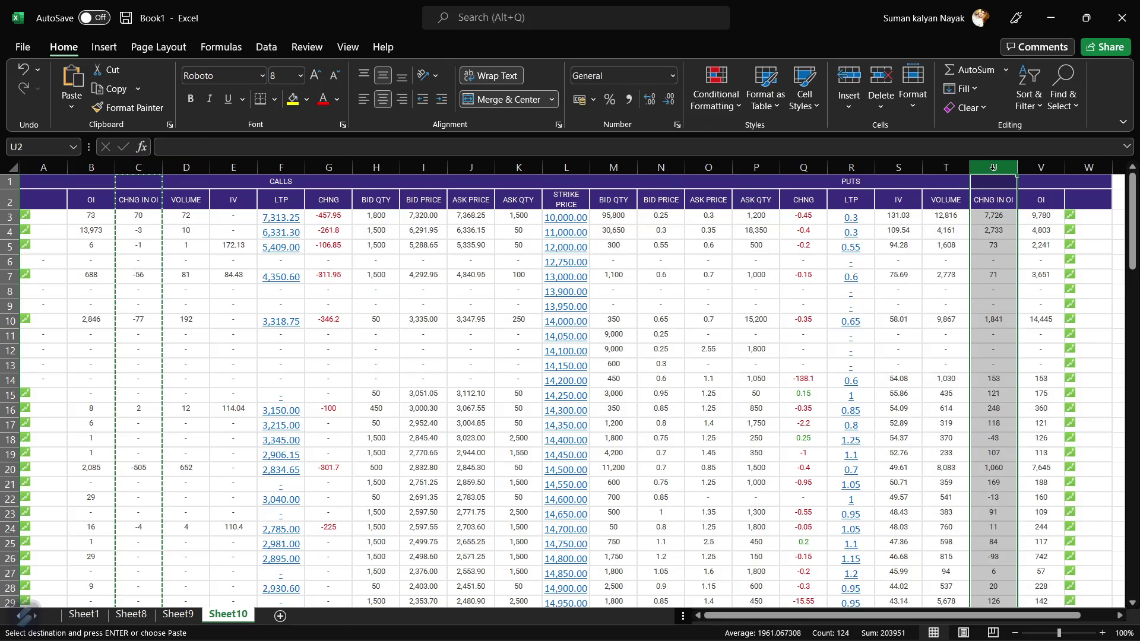
key("ctrl+c")
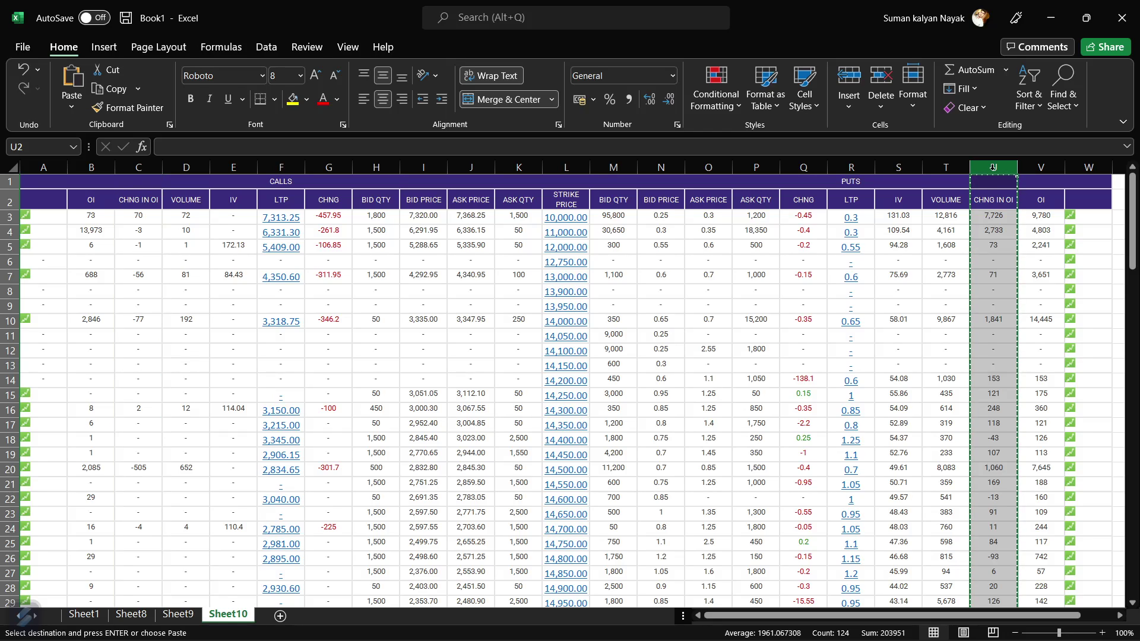
left_click(130, 619)
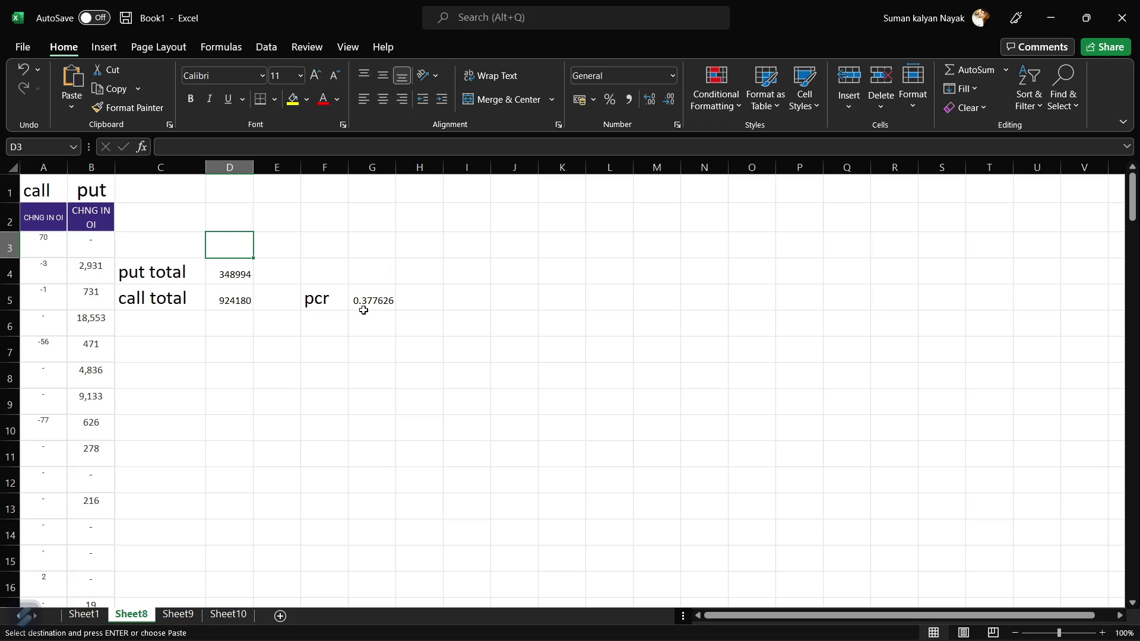
left_click(92, 166)
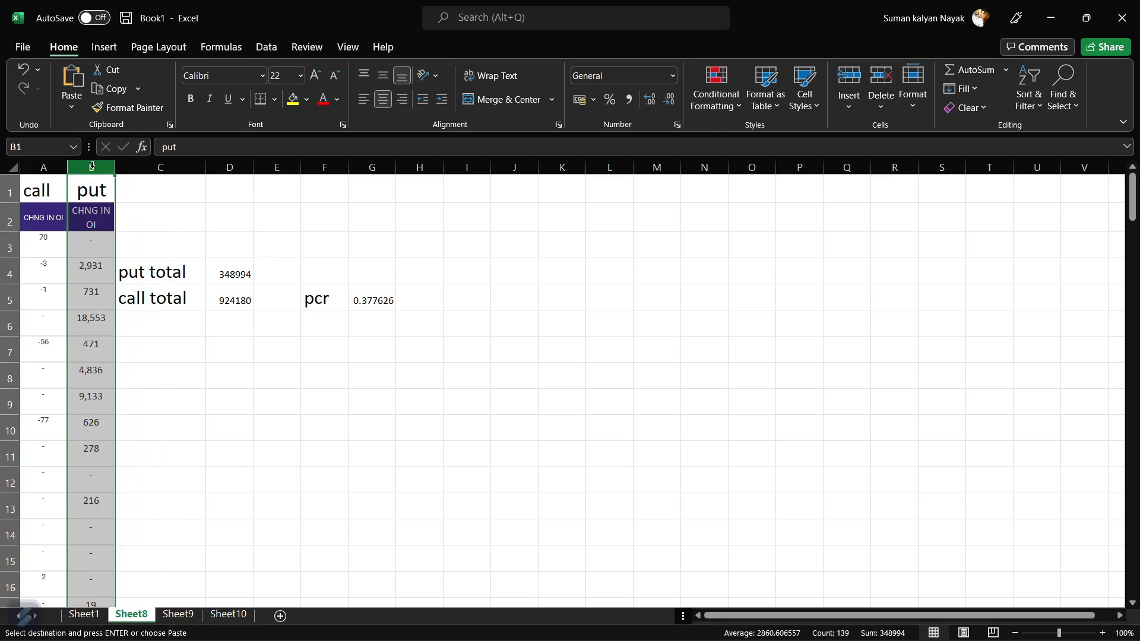
key("ctrl+v")
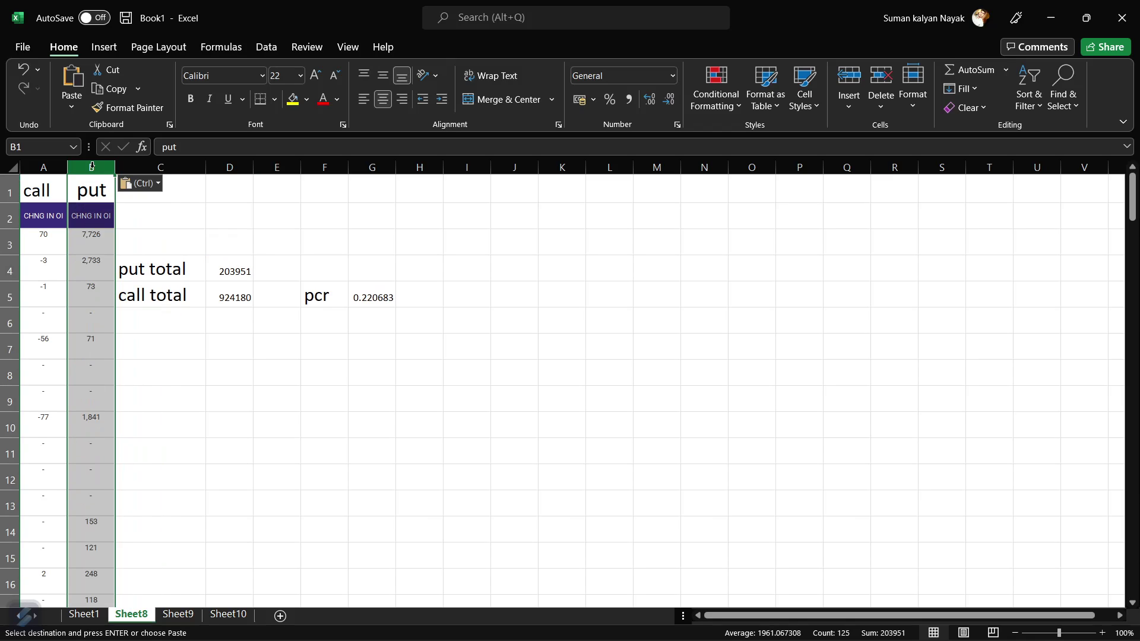
left_click(587, 460)
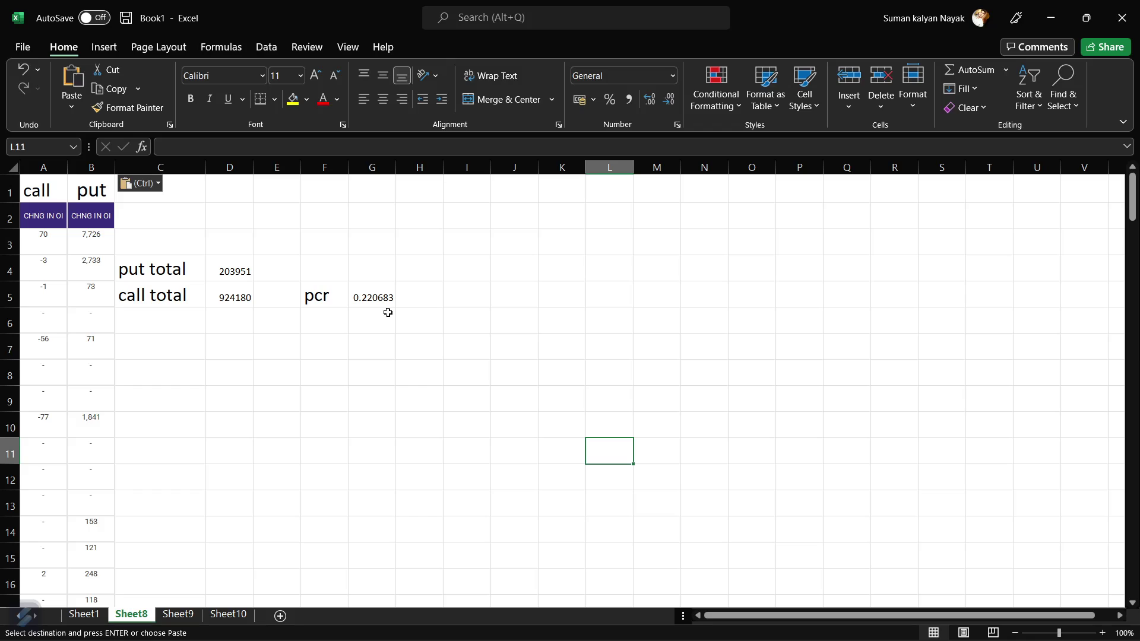
Switch to the TradingView chart in the browser and display the NIFTY index from the watchlist.
mouse_move(406, 615)
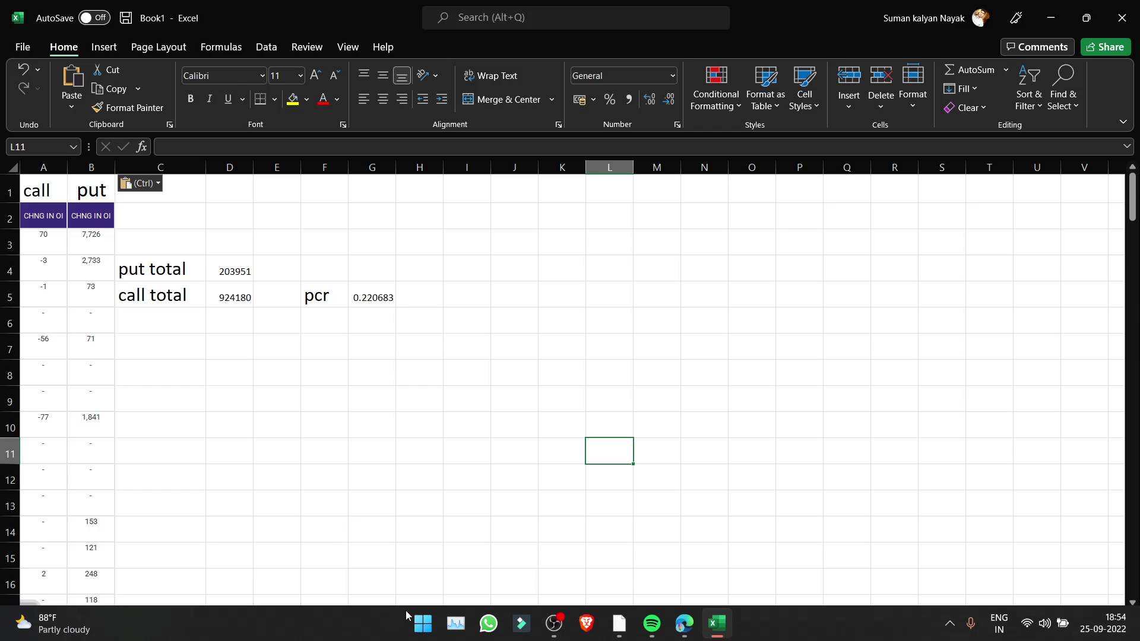
mouse_move(683, 624)
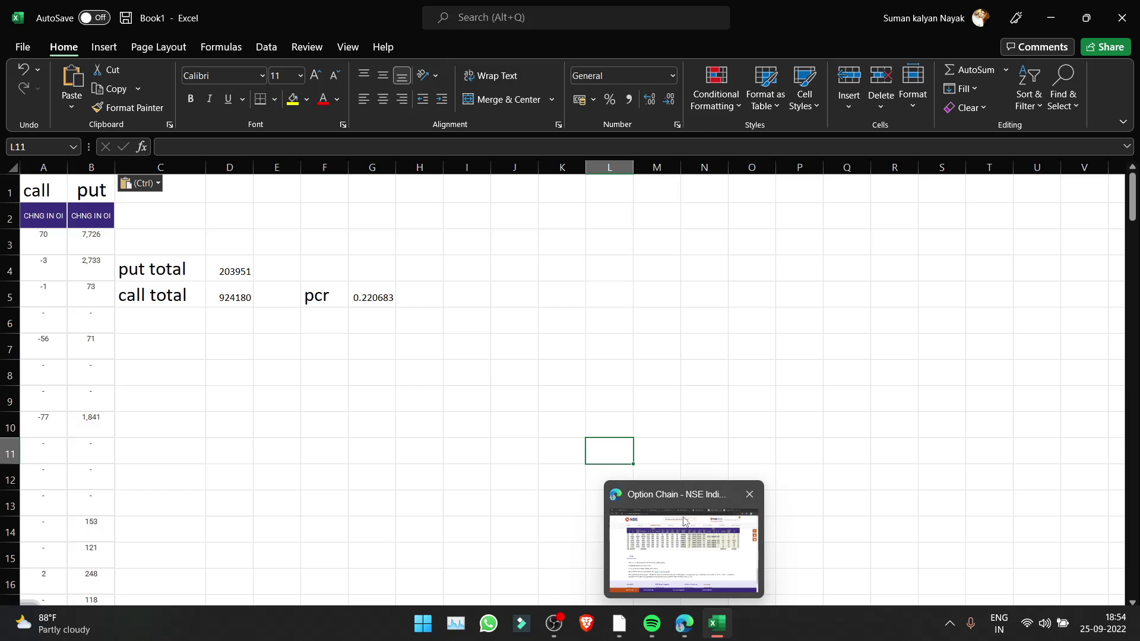
left_click(684, 521)
key("ctrl+1")
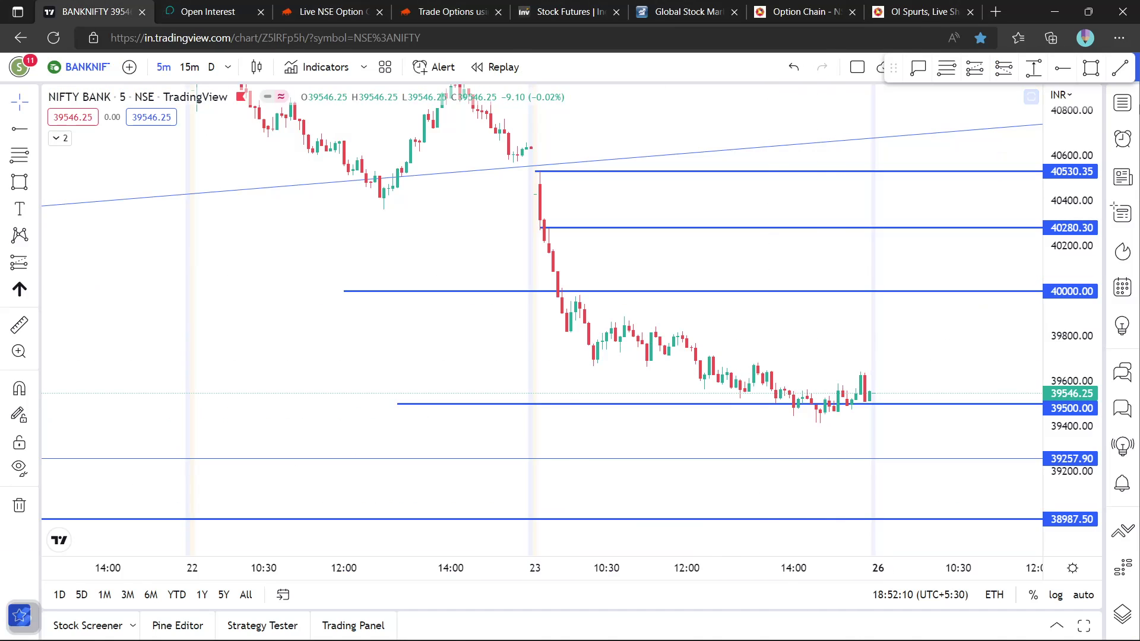
left_click(1122, 104)
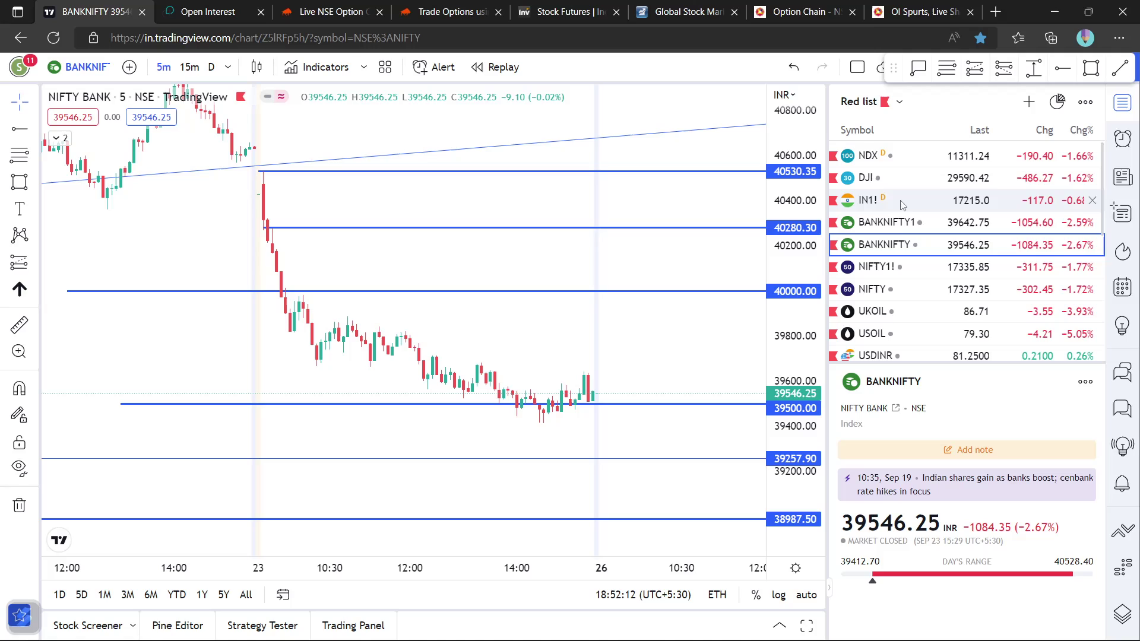
left_click(880, 289)
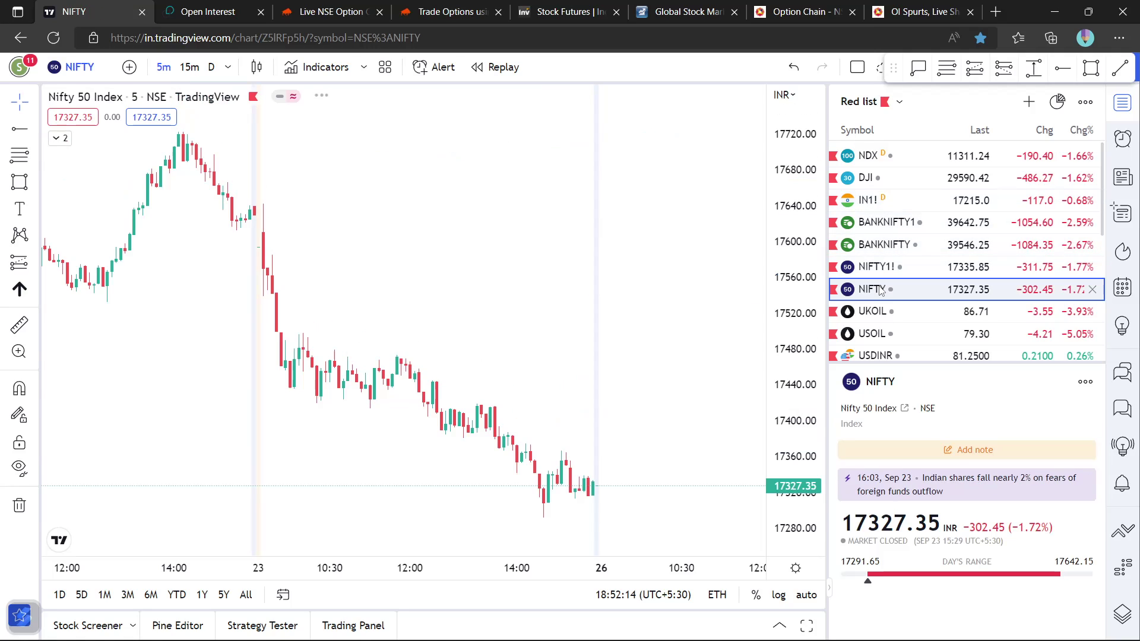
left_click(1122, 102)
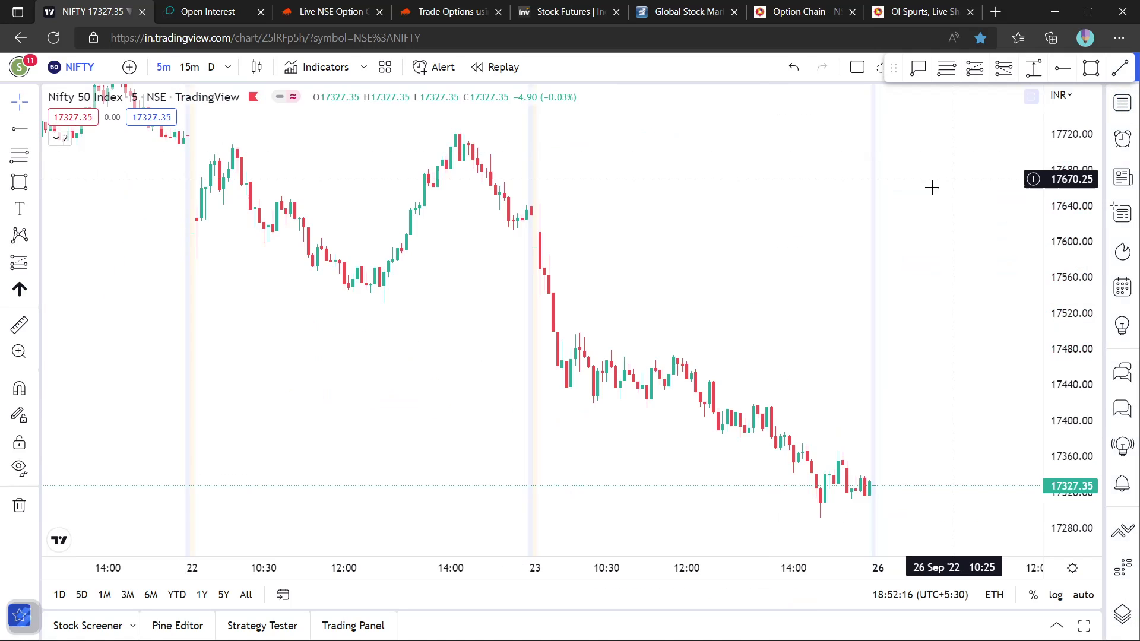
Measure NIFTY's fall with a Price Range from the 23 Sep opening high, about 17644, down to about 17304, and return to the Excel workbook.
left_click_drag(1096, 230, 1096, 237)
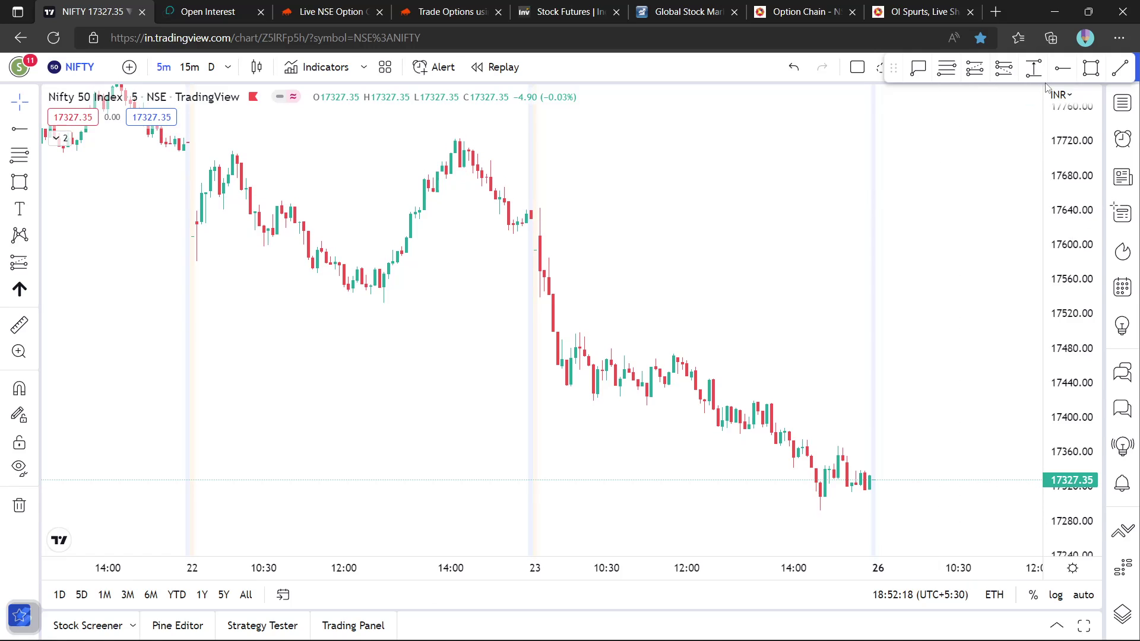
left_click(1034, 67)
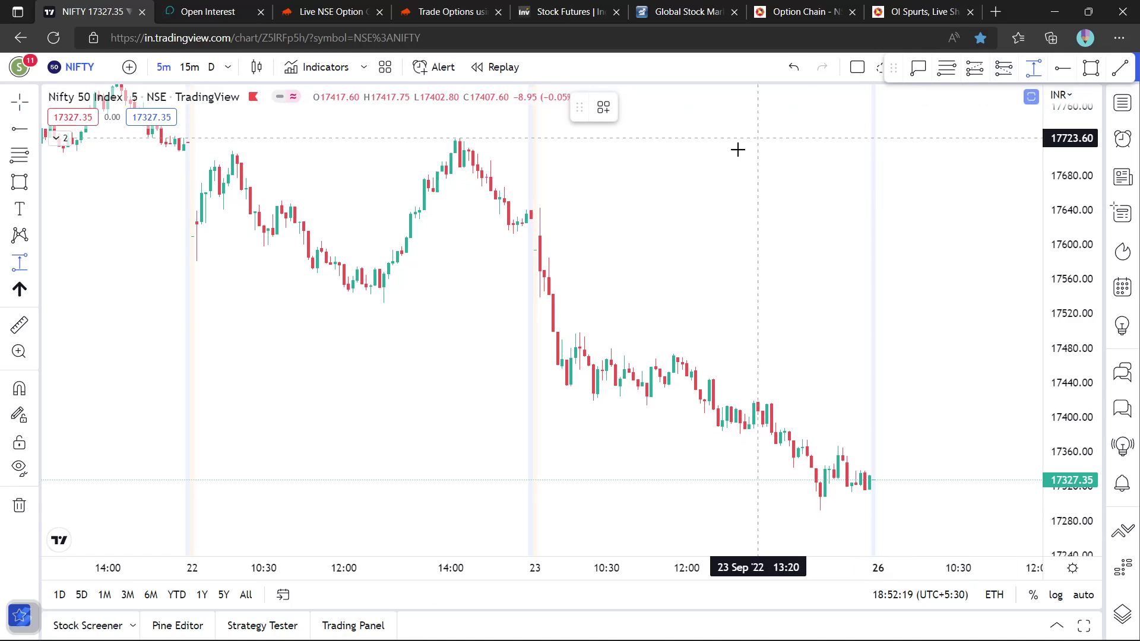
left_click(538, 206)
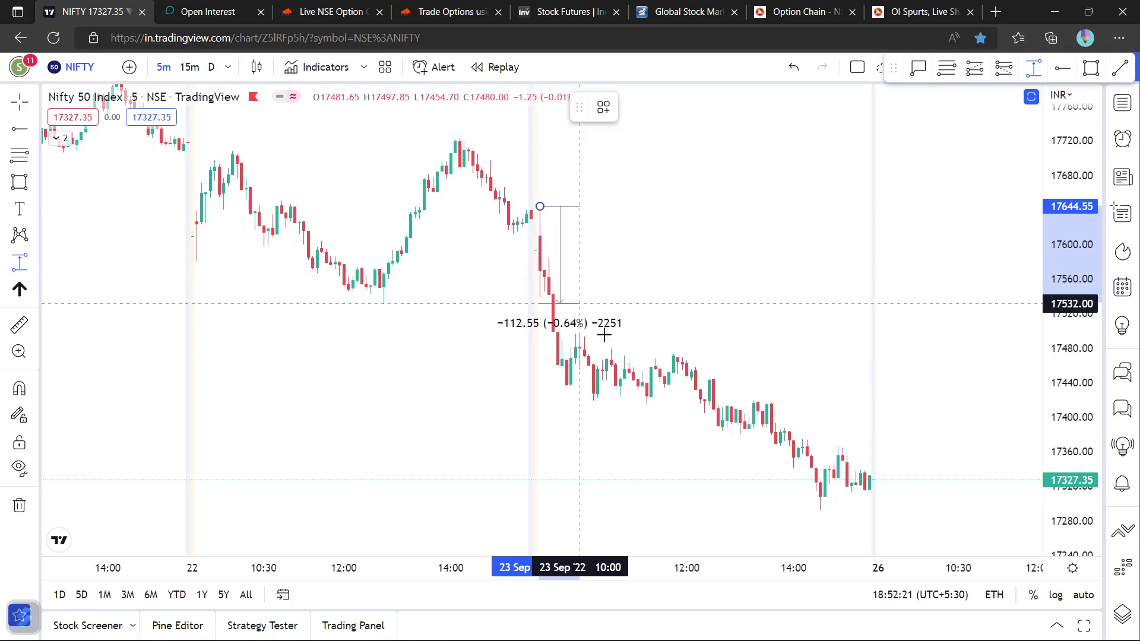
left_click(913, 501)
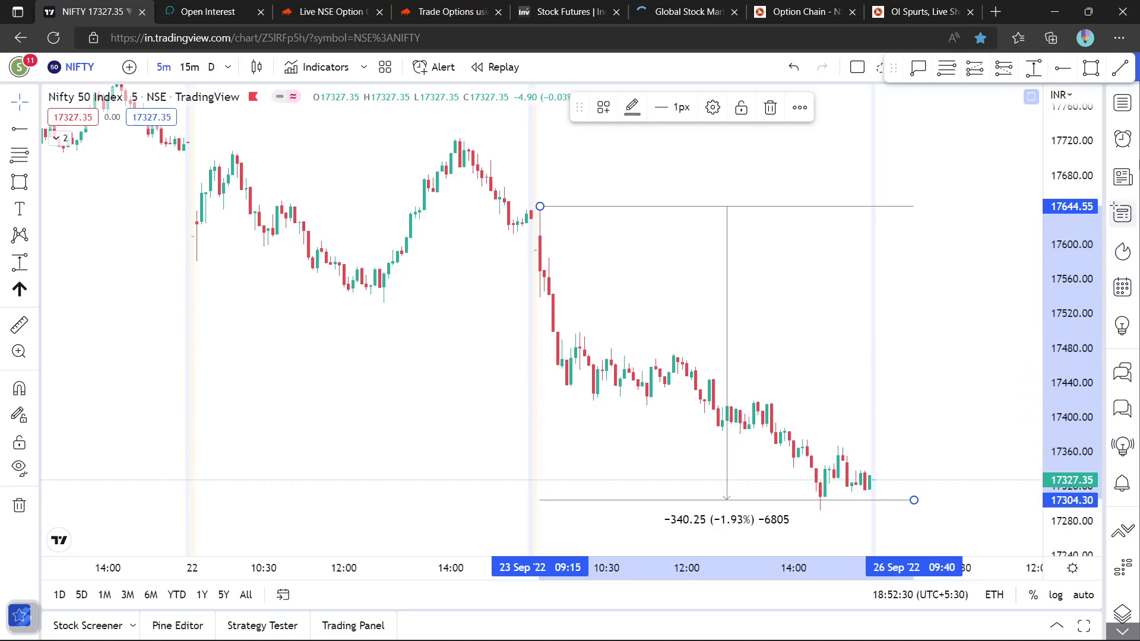
left_click(717, 624)
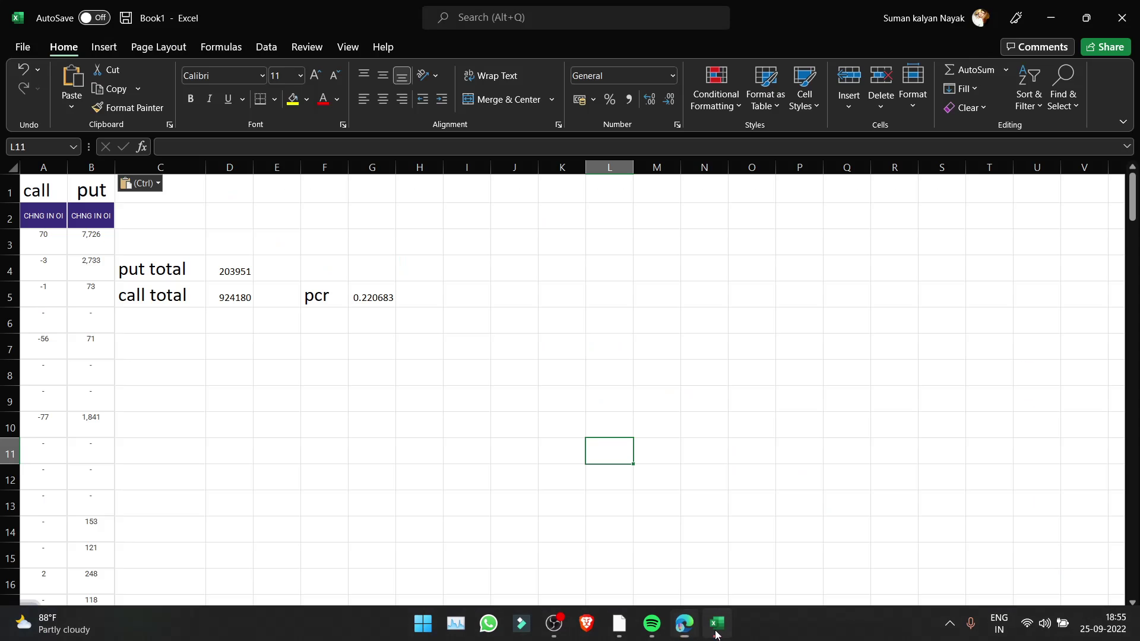